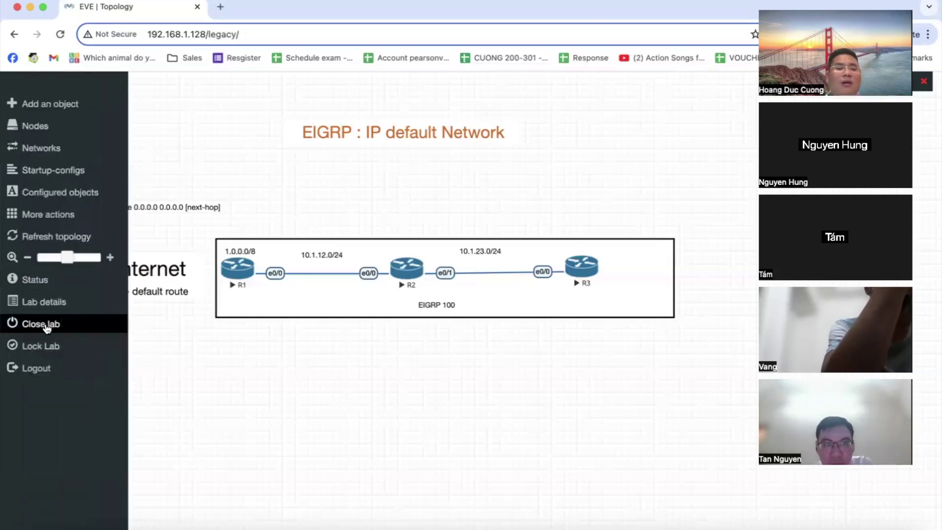
# Add a 'D* 10.0.0.0/8' text note to the topology and place it above R2
pyautogui.rightClick(215, 172)
pyautogui.click(248, 271)
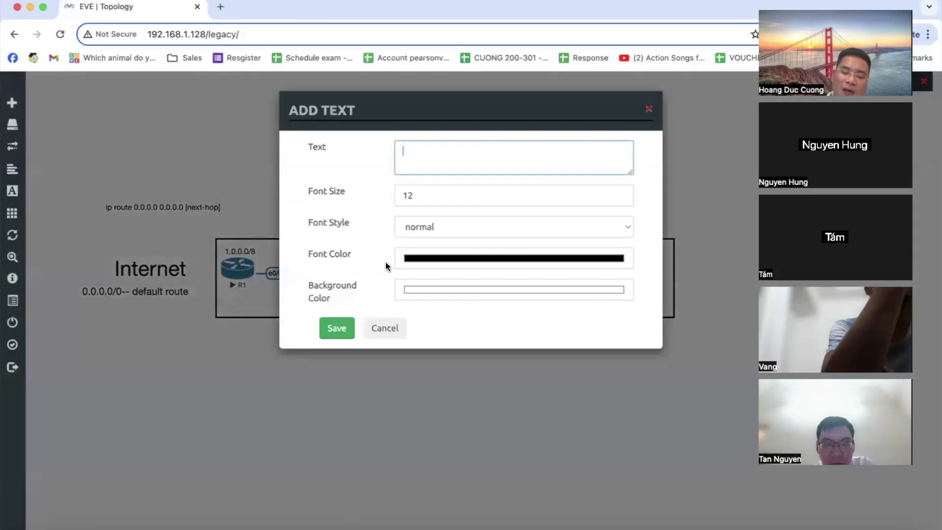
pyautogui.write('D')
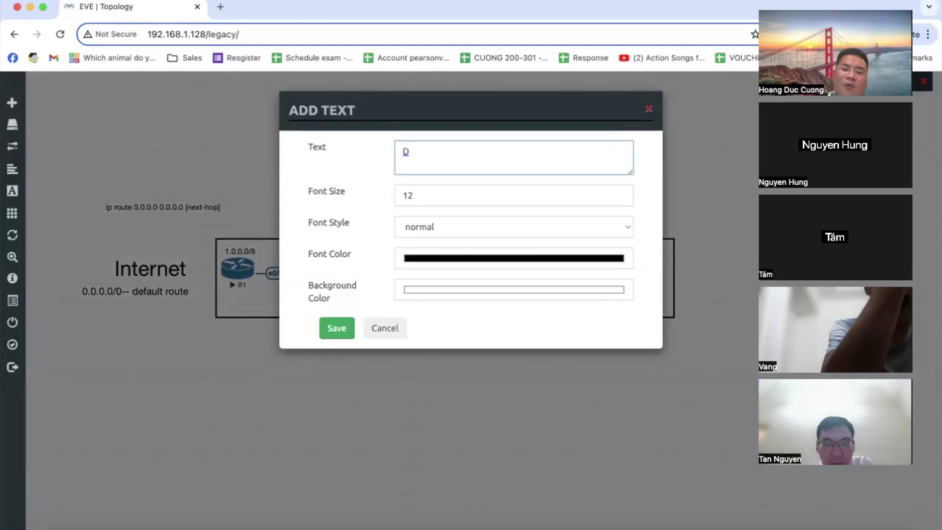
pyautogui.write(' 10.0.0.0/8')
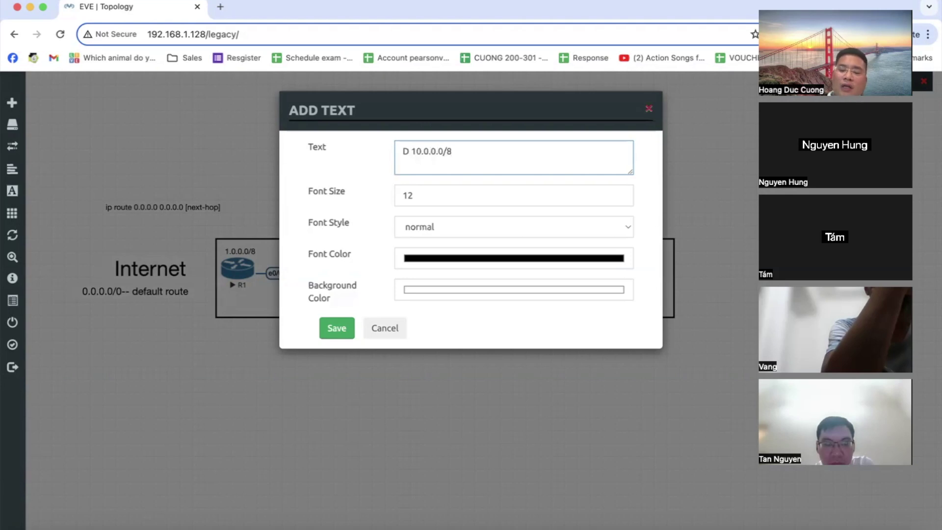
pyautogui.click(409, 151)
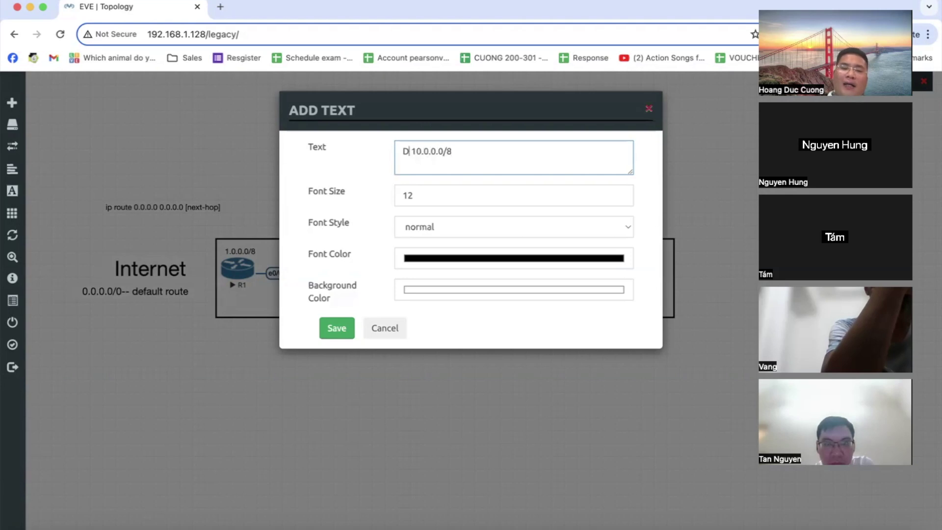
pyautogui.write('*')
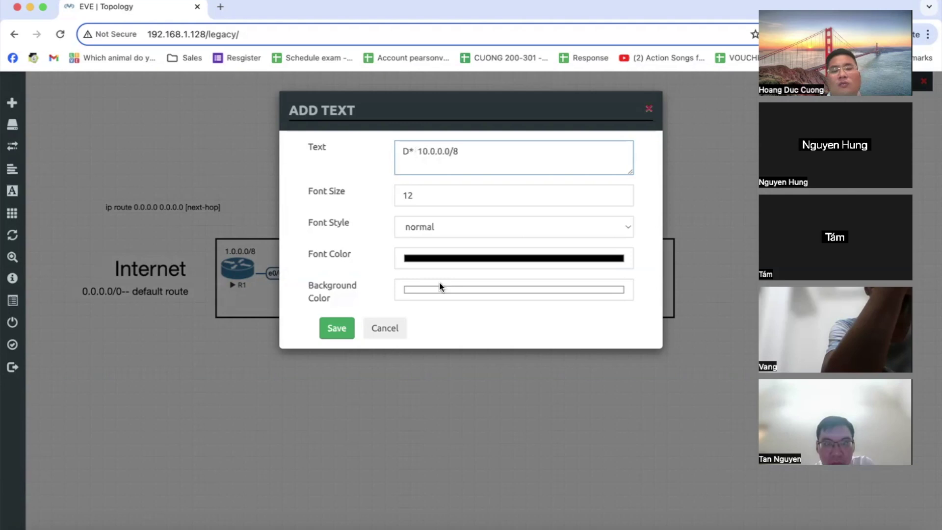
pyautogui.click(336, 335)
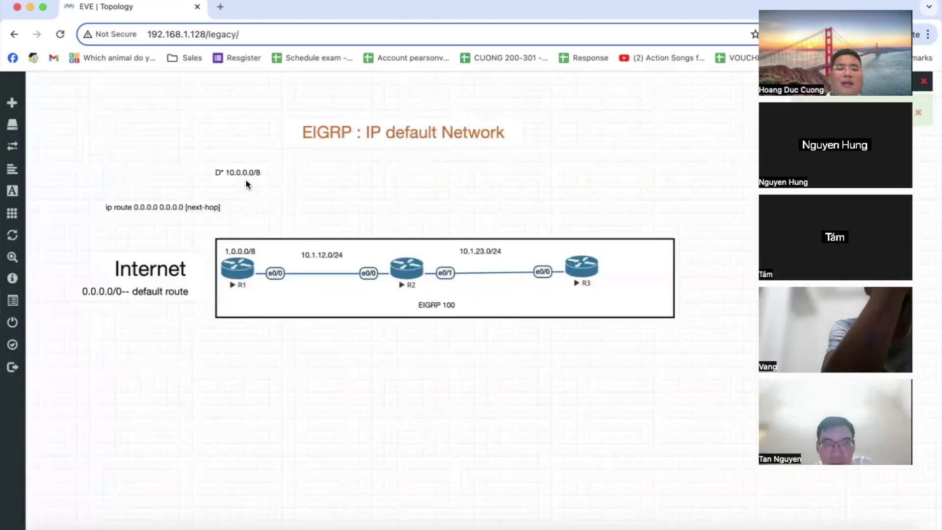
pyautogui.moveTo(244, 174); pyautogui.dragTo(403, 248)
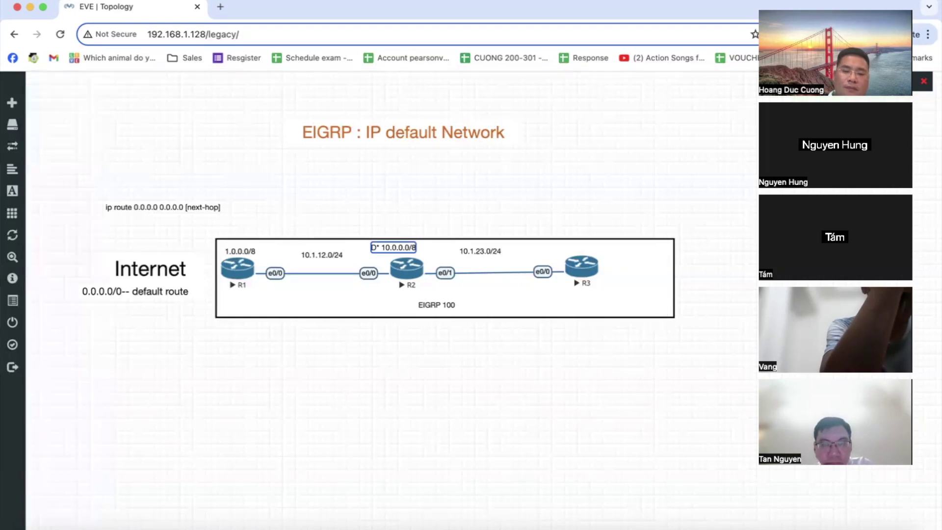
# Move the 'D* 10.0.0.0/8' note beneath the title, then delete it
pyautogui.rightClick(410, 248)
pyautogui.click(444, 335)
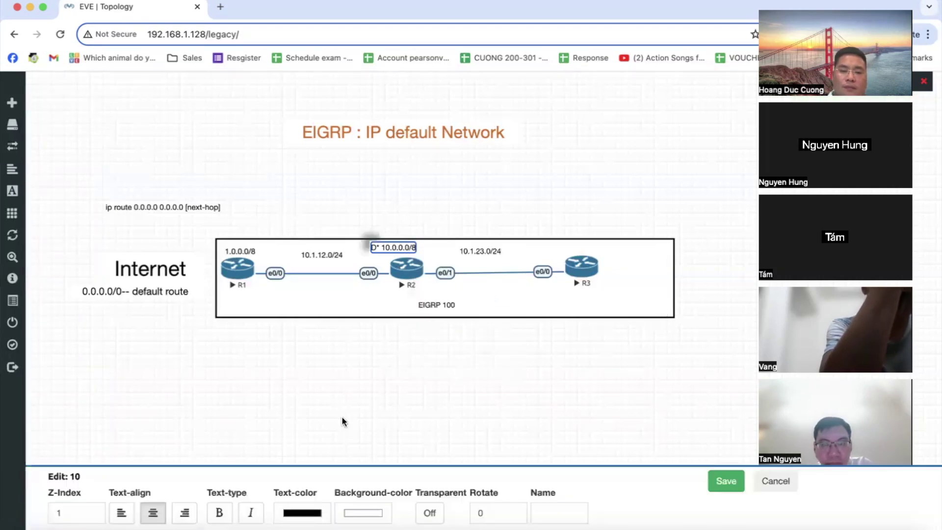
pyautogui.click(775, 481)
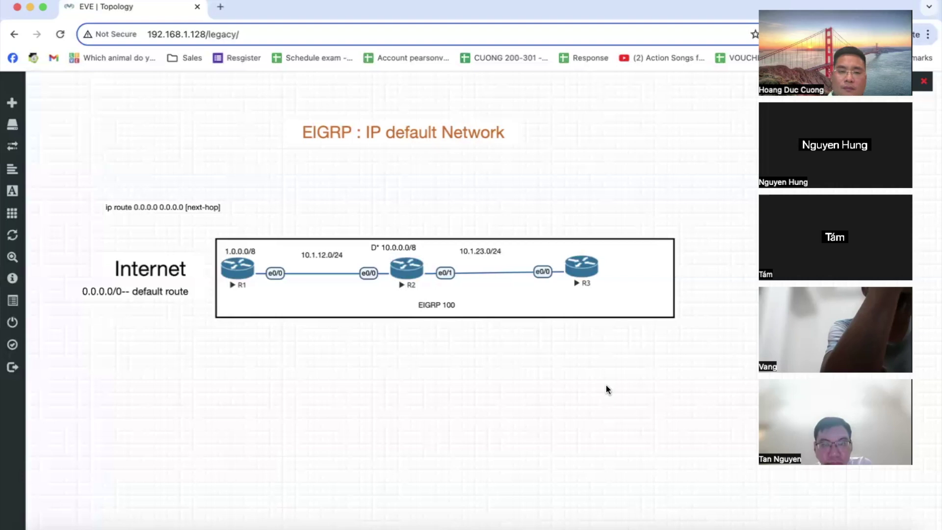
pyautogui.moveTo(400, 248); pyautogui.dragTo(359, 158)
pyautogui.rightClick(354, 158)
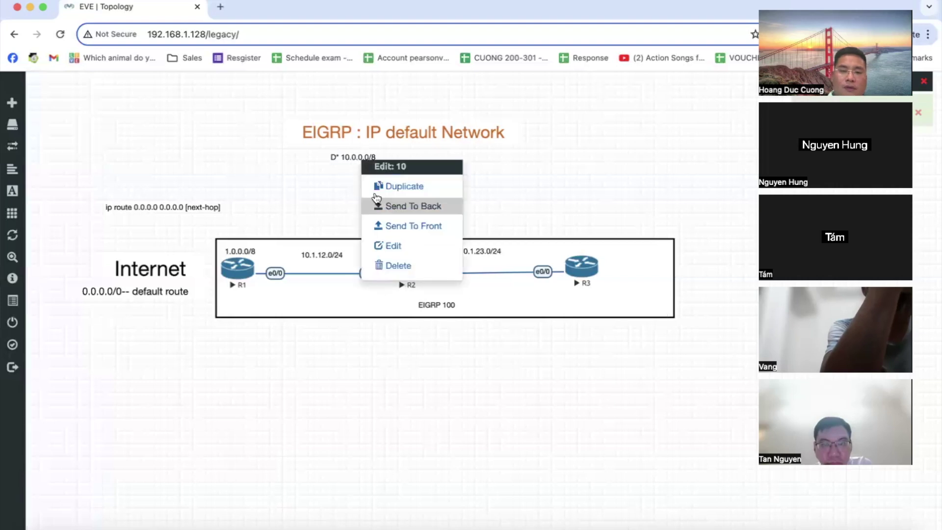
pyautogui.click(397, 264)
pyautogui.click(420, 170)
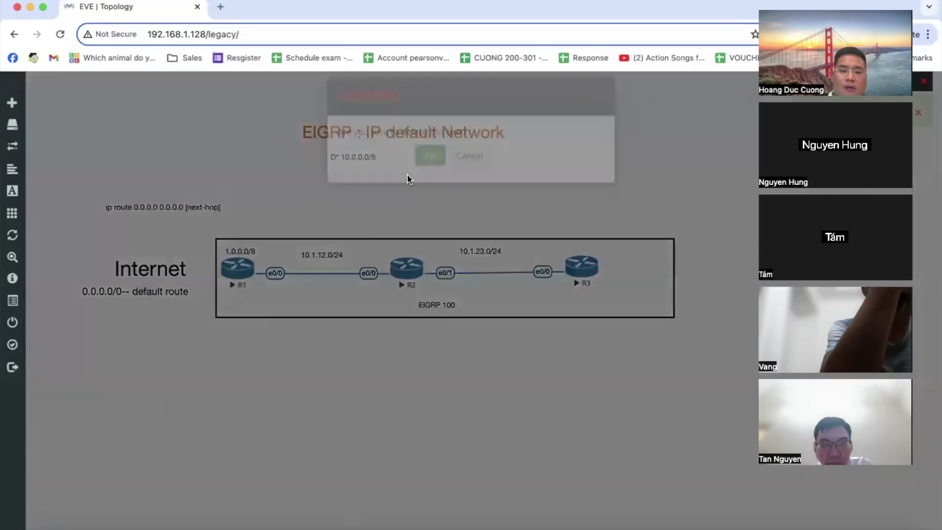
pyautogui.rightClick(352, 196)
# Add a 'D * 1.0.0.0/8' text note and place it just above R2
pyautogui.click(401, 304)
pyautogui.write('10.0')
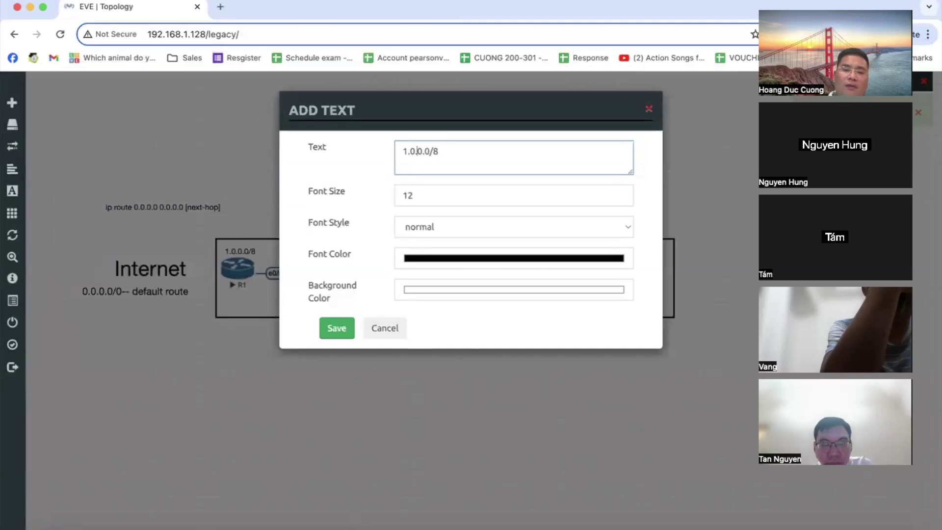
pyautogui.write('D *')
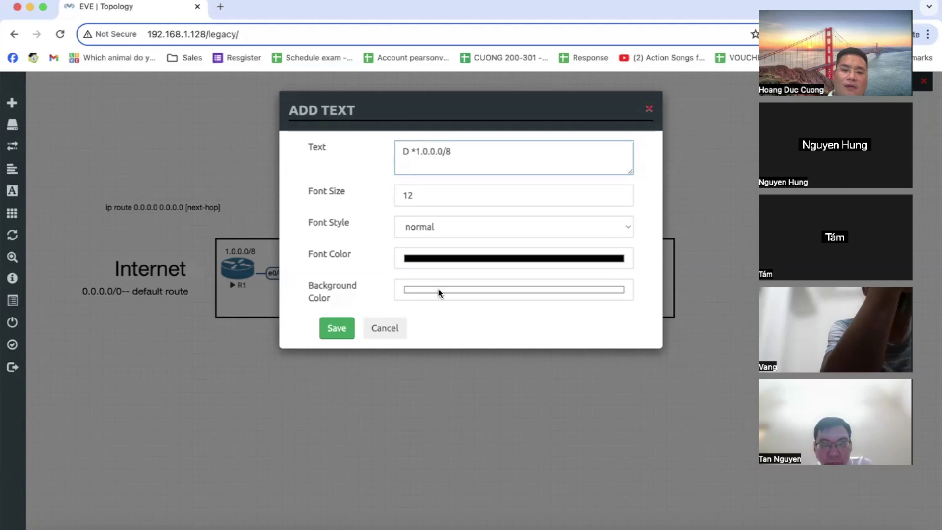
pyautogui.click(341, 329)
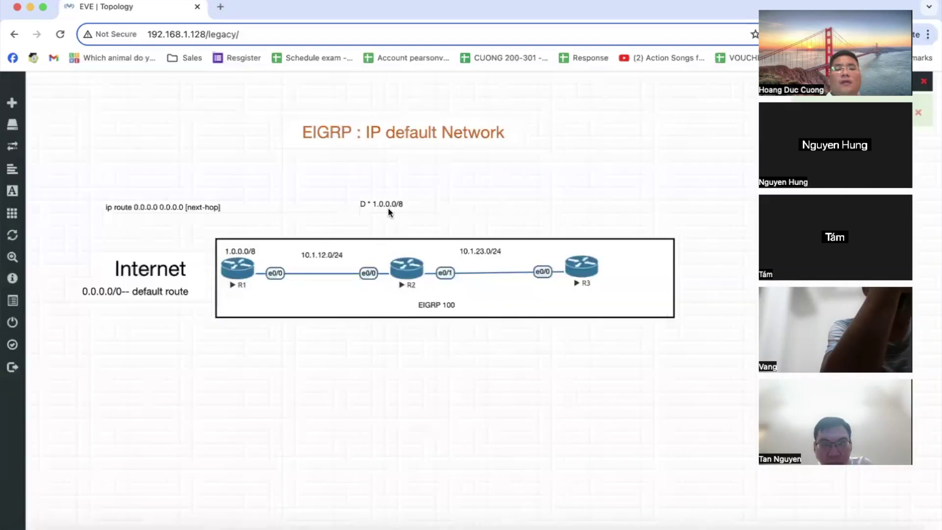
pyautogui.moveTo(388, 208); pyautogui.dragTo(413, 254)
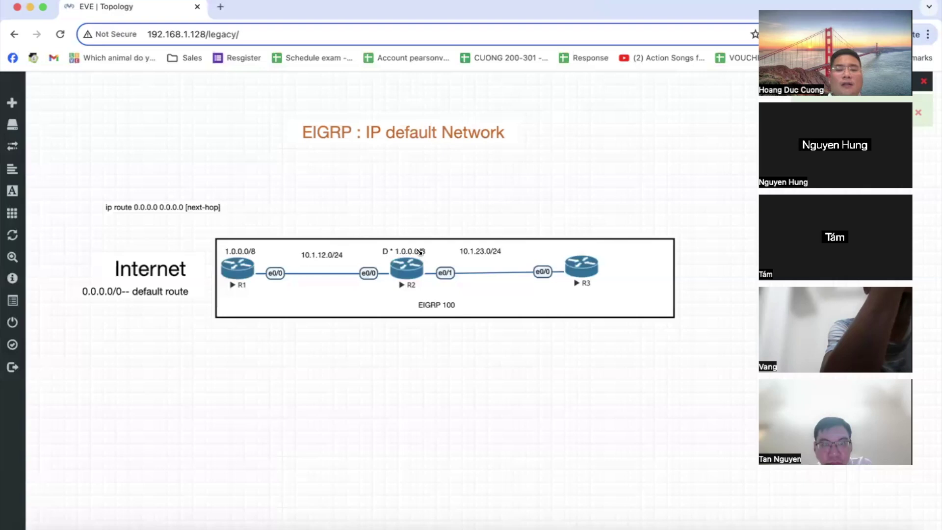
# Duplicate the 'D * 1.0.0.0/8' note and place the copy above R3
pyautogui.rightClick(419, 251)
pyautogui.click(458, 276)
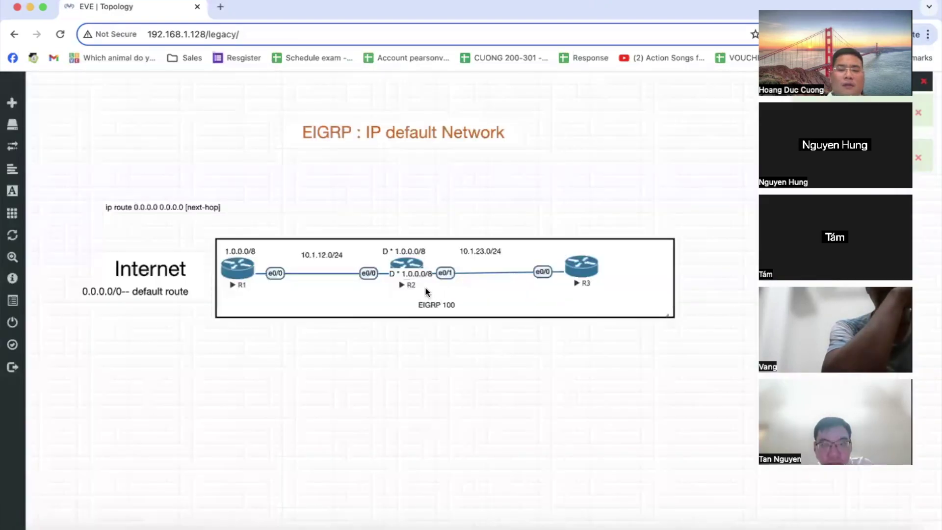
pyautogui.moveTo(418, 275); pyautogui.dragTo(589, 251)
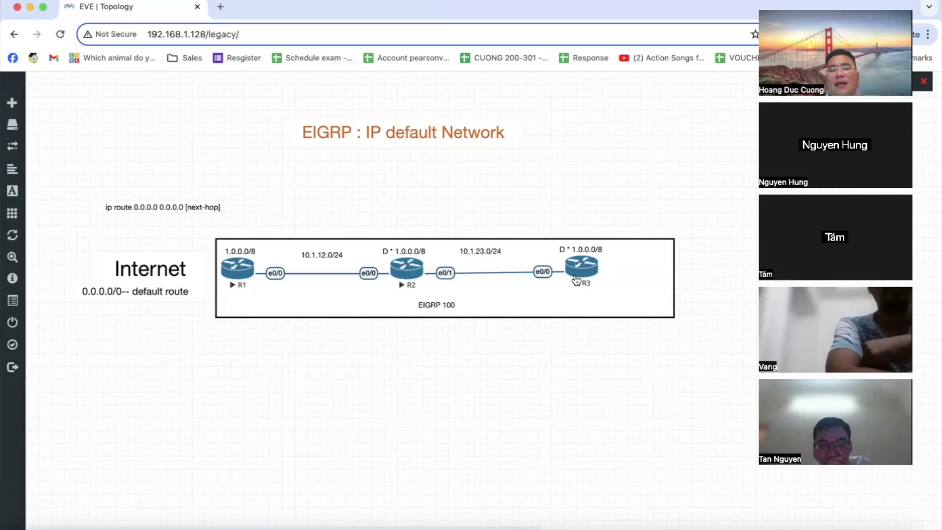
# On R1's console, enter privileged mode and list interfaces with show ip int brief
pyautogui.click(235, 269)
pyautogui.moveTo(582, 34); pyautogui.dragTo(679, 74)
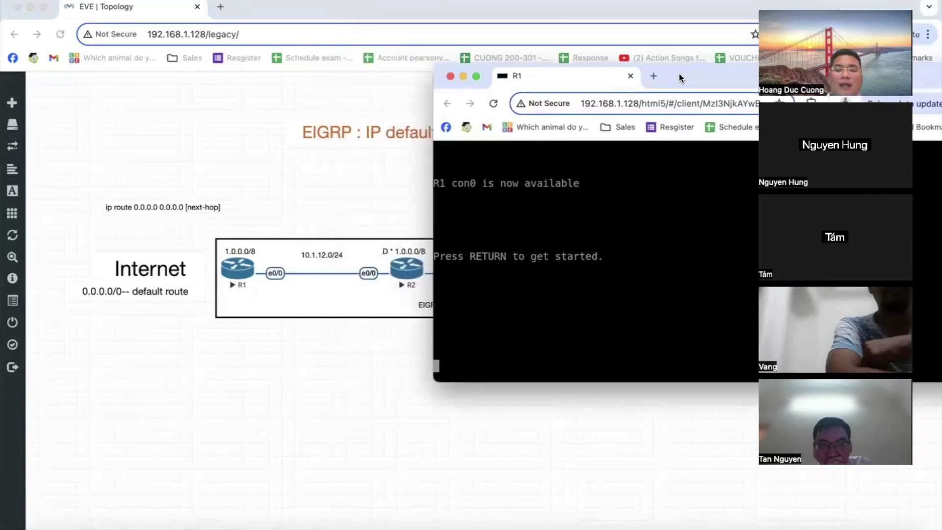
pyautogui.press('Return')
pyautogui.press('Return')
pyautogui.press('Return')
pyautogui.press('Return')
pyautogui.press('Return')
pyautogui.press('Return')
pyautogui.press('Return')
pyautogui.write('en')
pyautogui.press('Tab')
pyautogui.press('Return')
pyautogui.write('show ip int ')
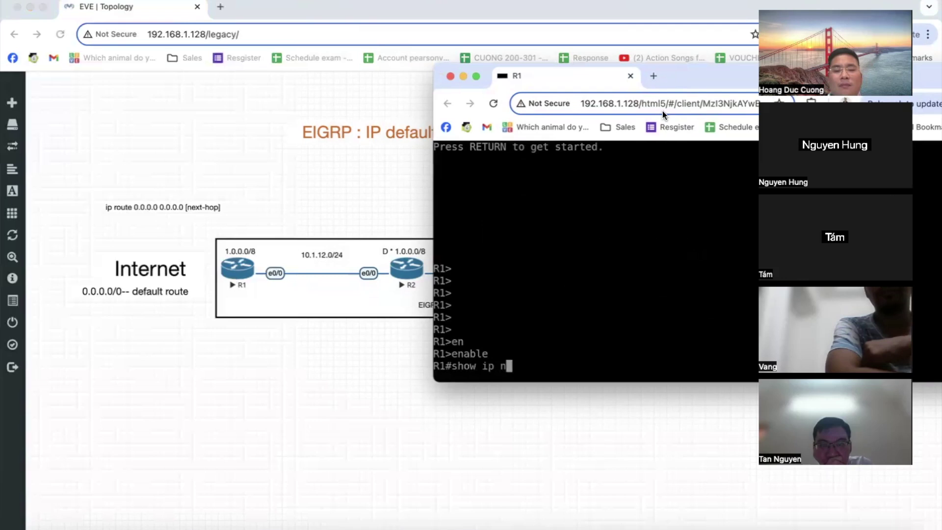
pyautogui.write('br')
pyautogui.press('Tab')
pyautogui.press('Return')
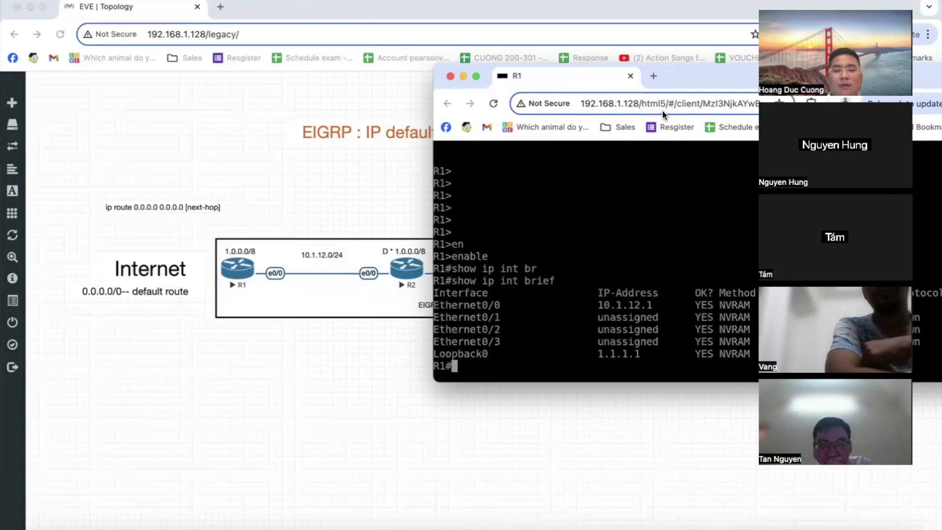
# Start EIGRP 100 on R1 and advertise network 10.1.12.0
pyautogui.write('conf')
pyautogui.press('Return')
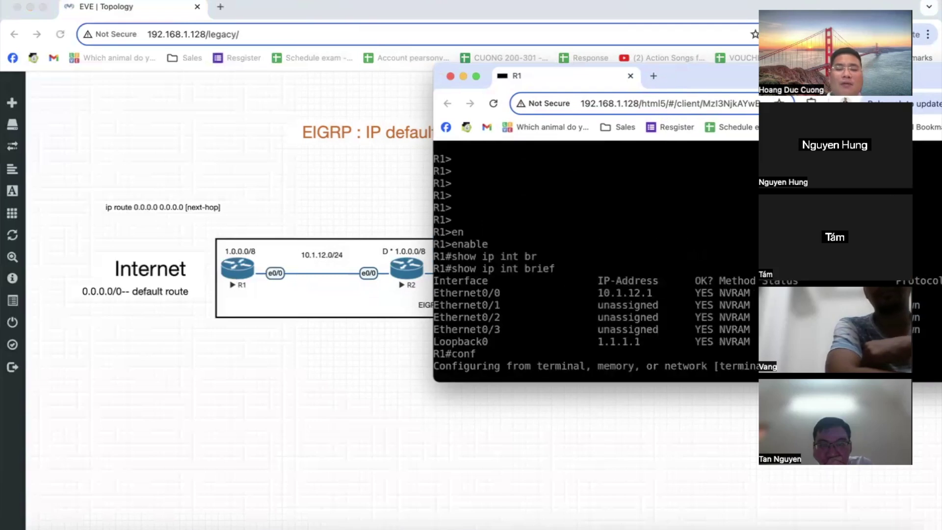
pyautogui.press('Return')
pyautogui.press('Return')
pyautogui.write('router ei')
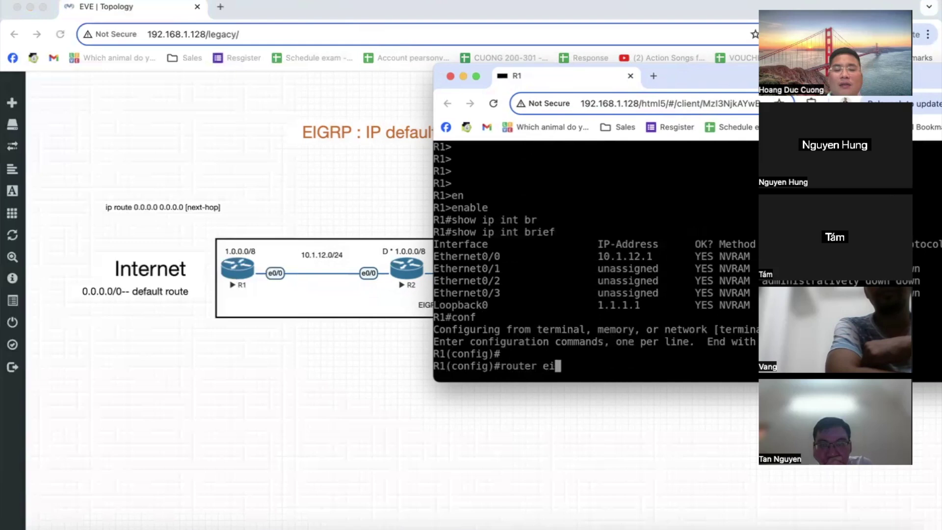
pyautogui.write('grp 100')
pyautogui.press('Return')
pyautogui.write('net')
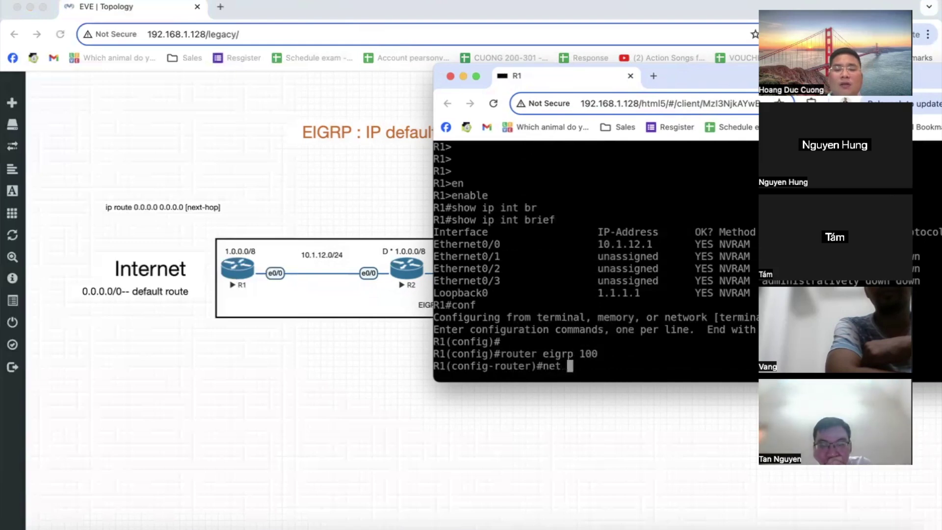
pyautogui.write('work ')
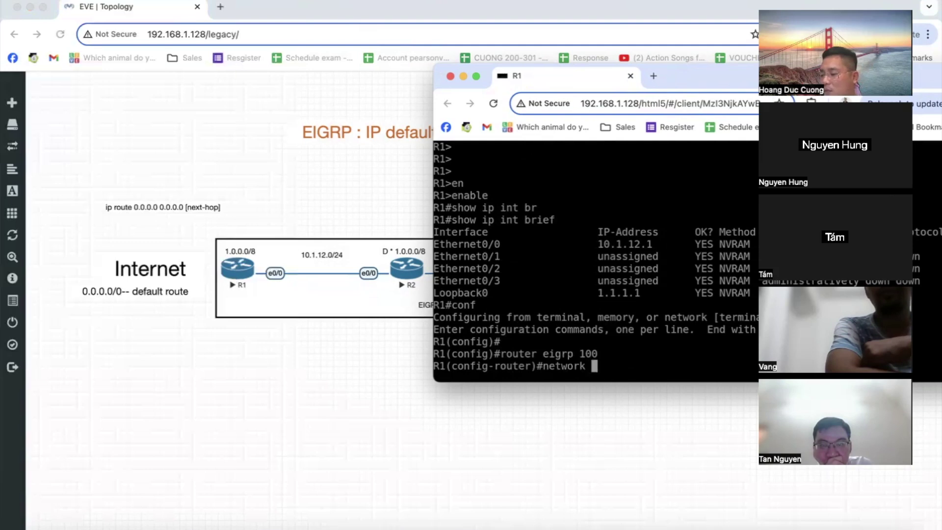
pyautogui.write('10.1.12.0/')
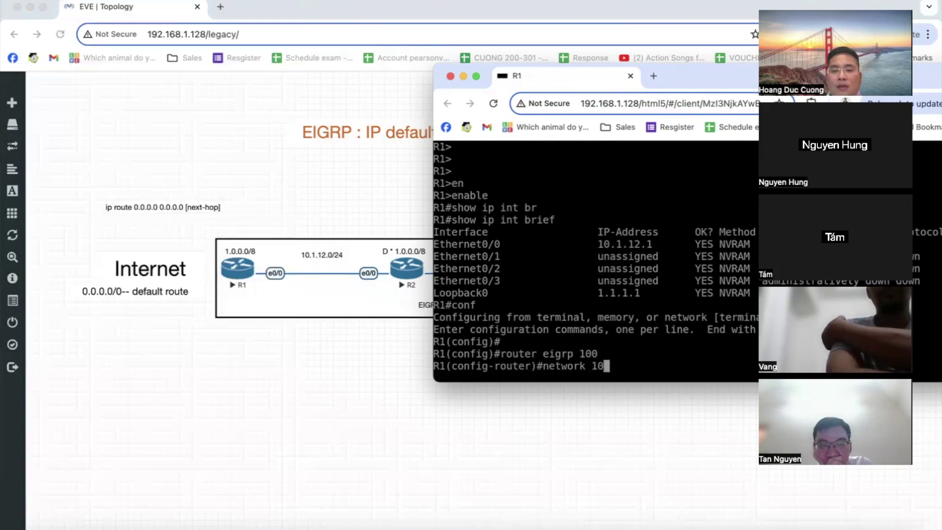
pyautogui.press('BackSpace')
pyautogui.press('BackSpace')
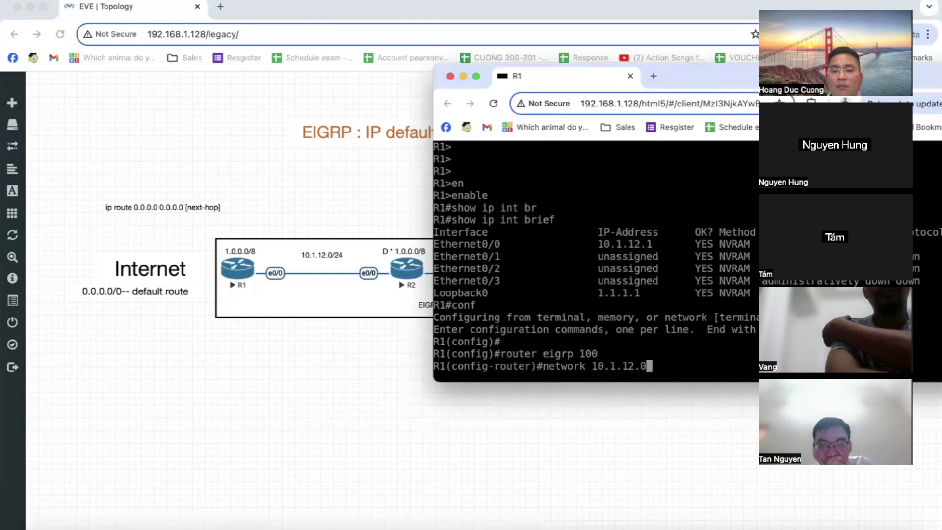
pyautogui.press('Return')
# Advertise network 1.0.0.0 in R1's EIGRP and disable auto-summary
pyautogui.write('net 1.0.0.0')
pyautogui.press('Return')
pyautogui.write('no au')
pyautogui.press('Tab')
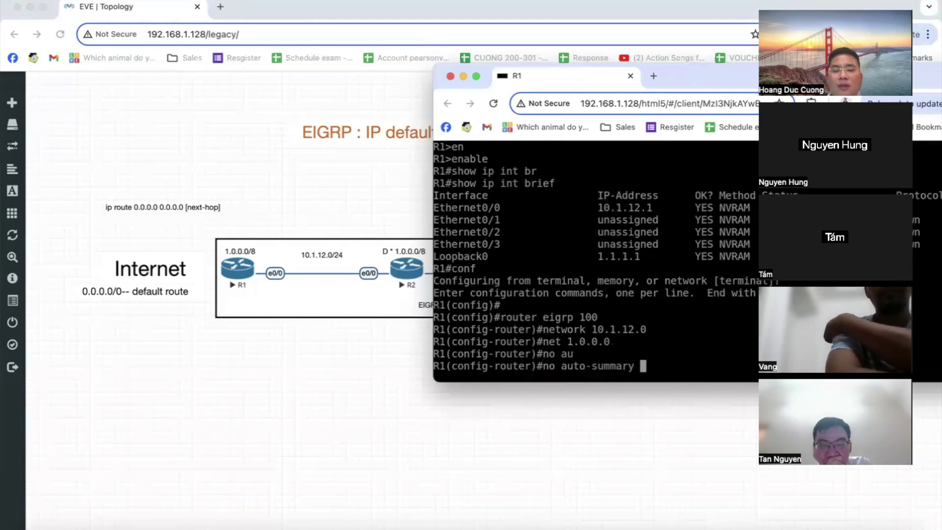
pyautogui.press('Return')
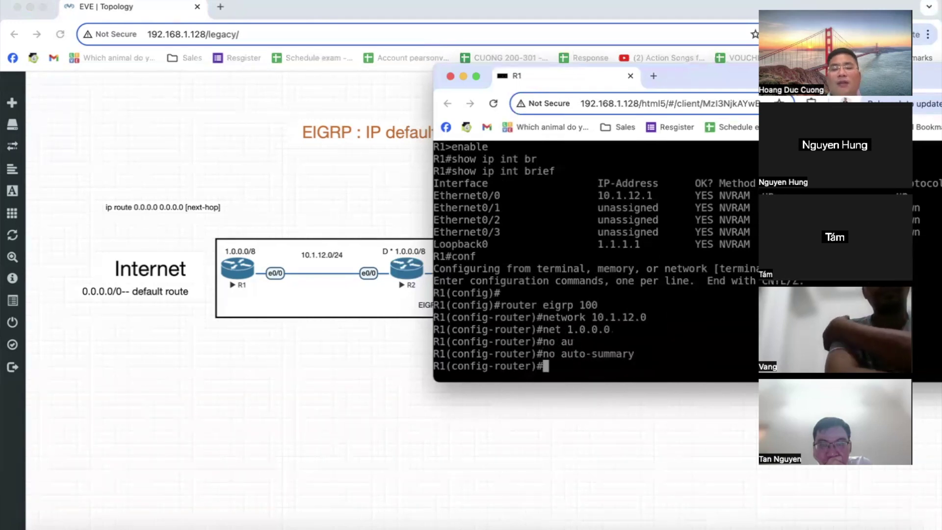
pyautogui.click(407, 334)
pyautogui.click(408, 270)
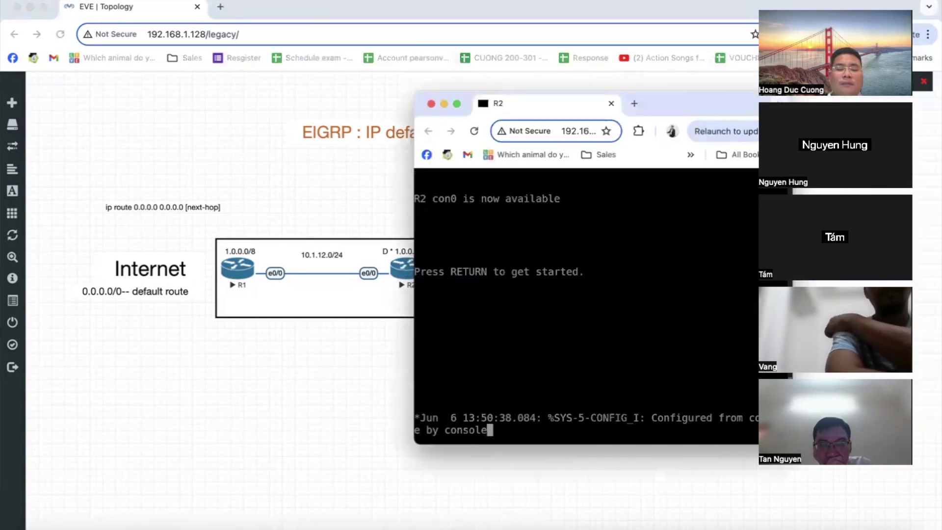
# On R2, enter privileged and global config mode and start EIGRP process 100
pyautogui.press('Return')
pyautogui.press('Return')
pyautogui.press('Return')
pyautogui.press('Return')
pyautogui.press('Return')
pyautogui.press('Return')
pyautogui.press('Return')
pyautogui.write('en')
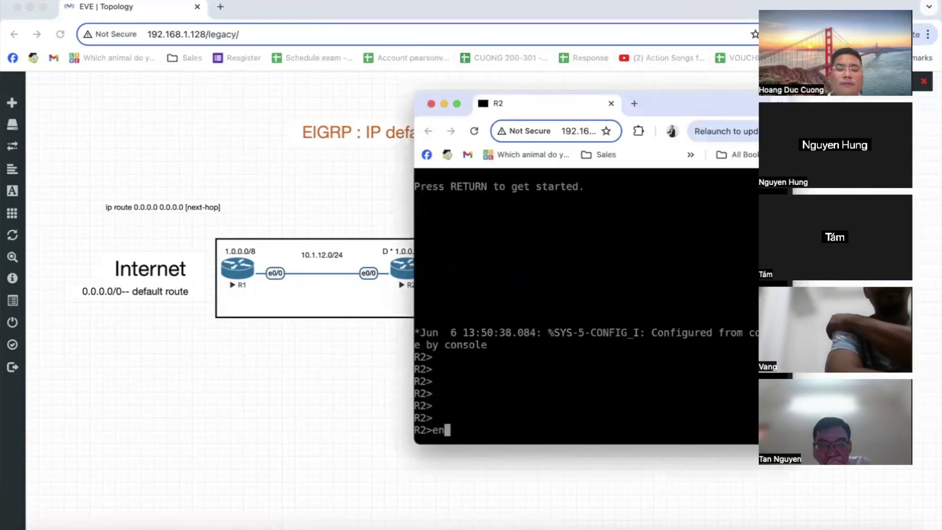
pyautogui.press('Tab')
pyautogui.press('Return')
pyautogui.write('conf')
pyautogui.press('Return')
pyautogui.press('Return')
pyautogui.press('Return')
pyautogui.write('router ei')
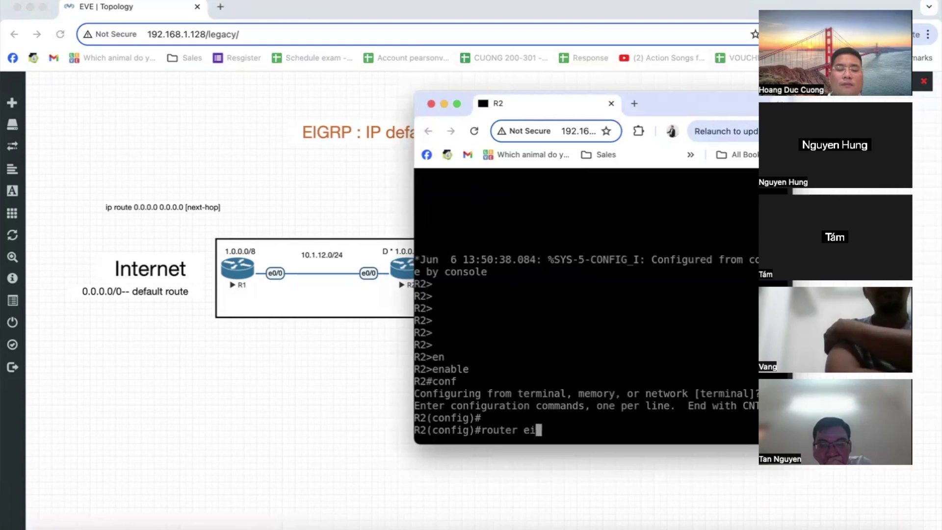
pyautogui.write('grp 100')
pyautogui.press('Return')
# Advertise 10.1.12.0 and 10.1.23.0 in R2's EIGRP with auto-summary disabled
pyautogui.write('net 10.1.12.0')
pyautogui.press('Return')
pyautogui.write('net 10.1.23.0')
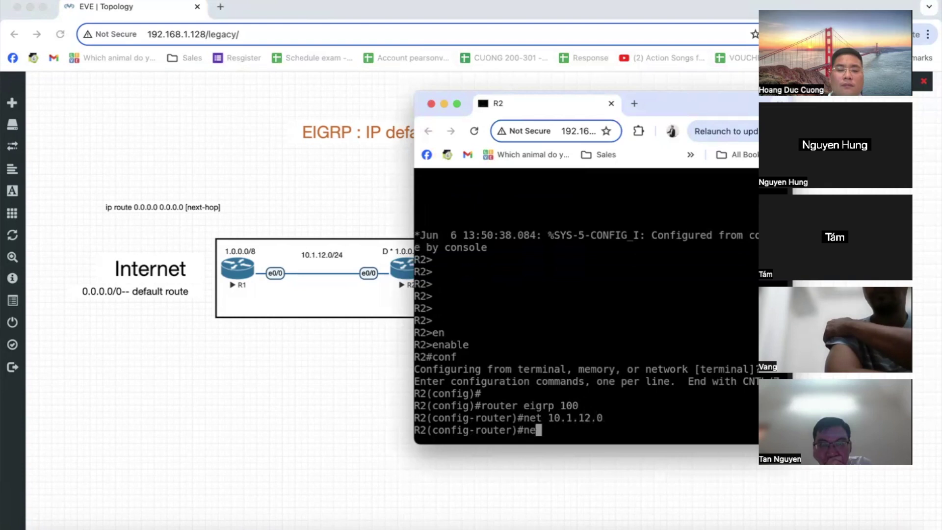
pyautogui.press('Return')
pyautogui.write('no au')
pyautogui.press('Tab')
pyautogui.press('Return')
pyautogui.press('Return')
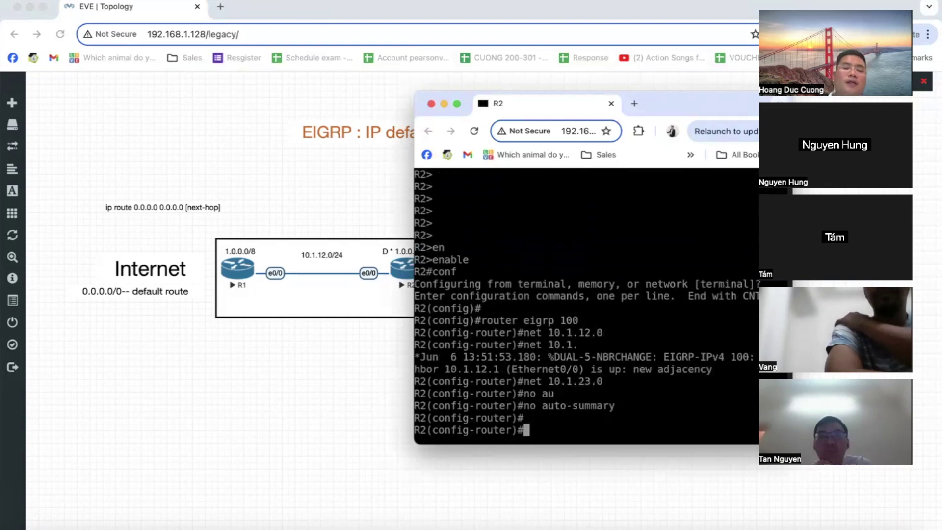
pyautogui.click(322, 374)
pyautogui.click(584, 272)
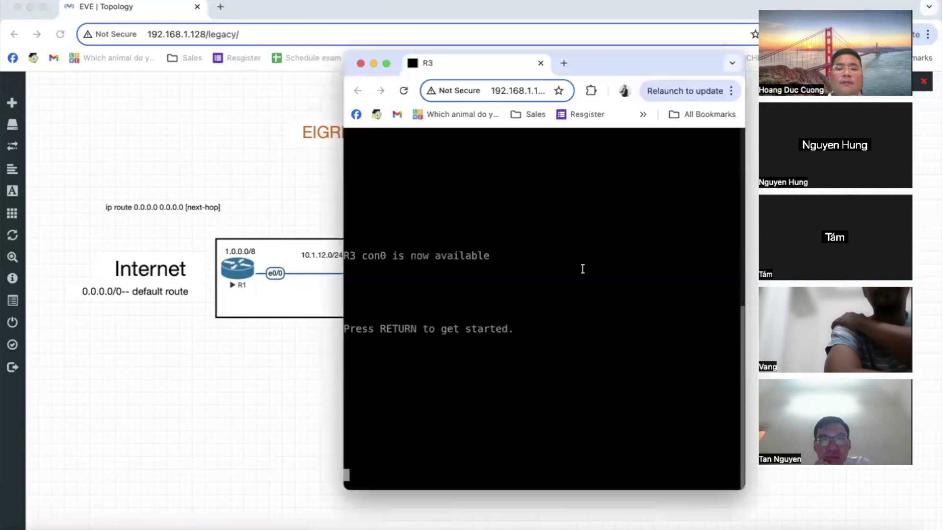
# On R3, enter privileged mode and check interfaces with show ip int brief
pyautogui.moveTo(606, 63); pyautogui.dragTo(292, 92)
pyautogui.write('en')
pyautogui.press('Tab')
pyautogui.press('Return')
pyautogui.write('show ip int b')
pyautogui.press('Tab')
pyautogui.press('Return')
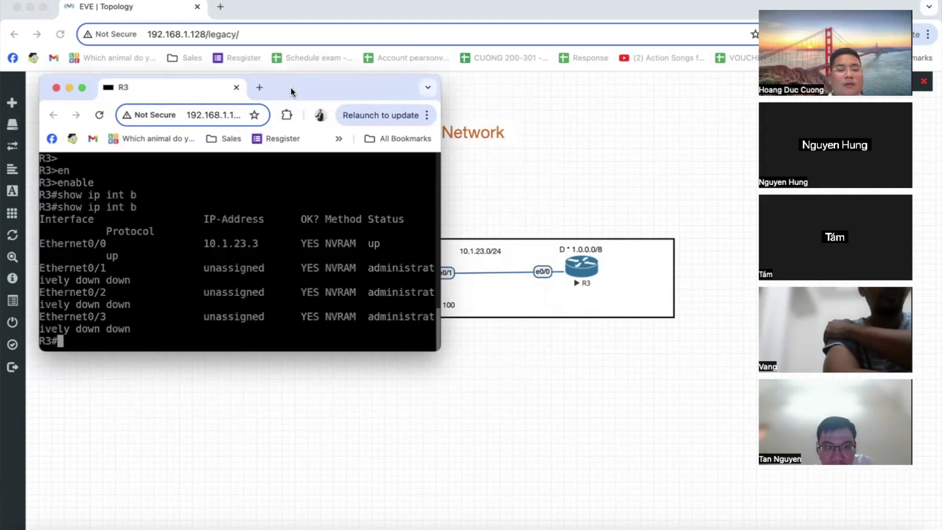
# Configure EIGRP 100 on R3 with no auto-summary and network 10.1.23.0
pyautogui.write('conf')
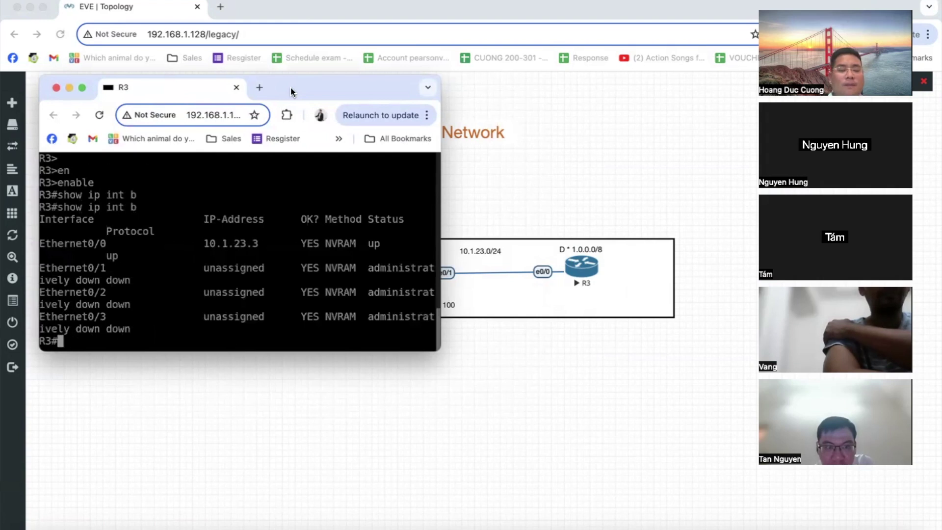
pyautogui.press('Return')
pyautogui.press('Return')
pyautogui.press('Return')
pyautogui.write('router eig')
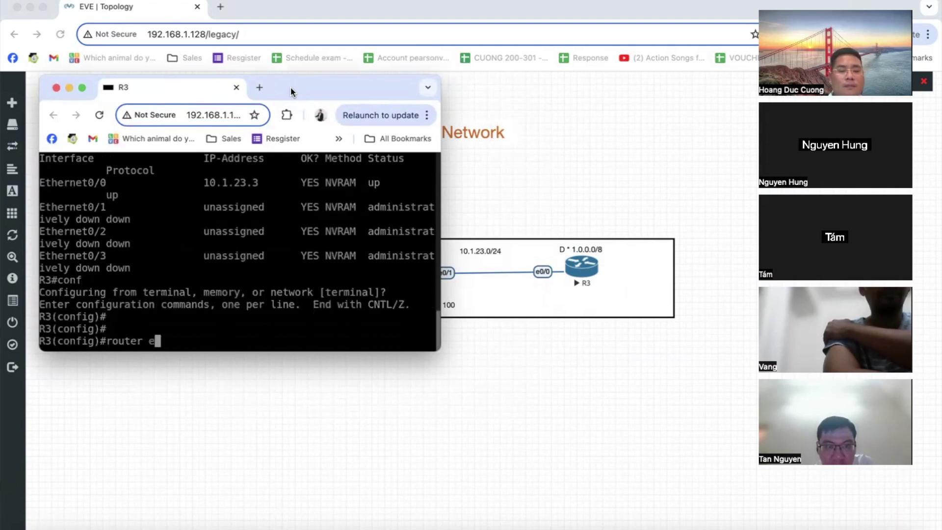
pyautogui.press('Tab')
pyautogui.write('100')
pyautogui.press('Return')
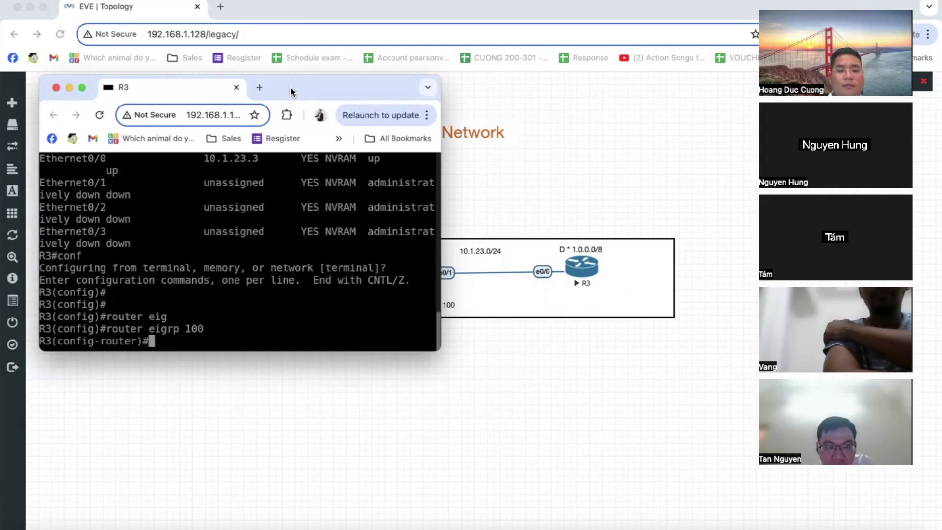
pyautogui.write('no au')
pyautogui.press('Tab')
pyautogui.press('Return')
pyautogui.write('net 10.1.23.0')
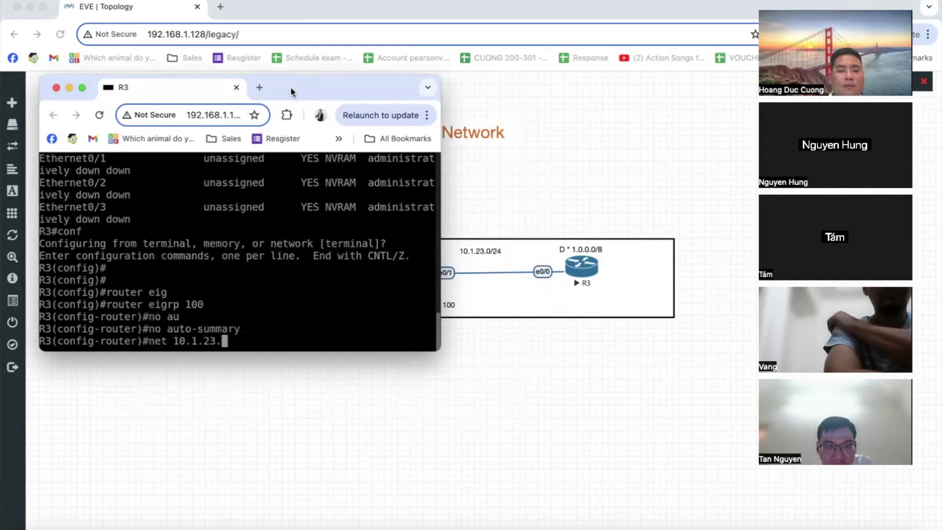
pyautogui.press('Return')
pyautogui.write('end')
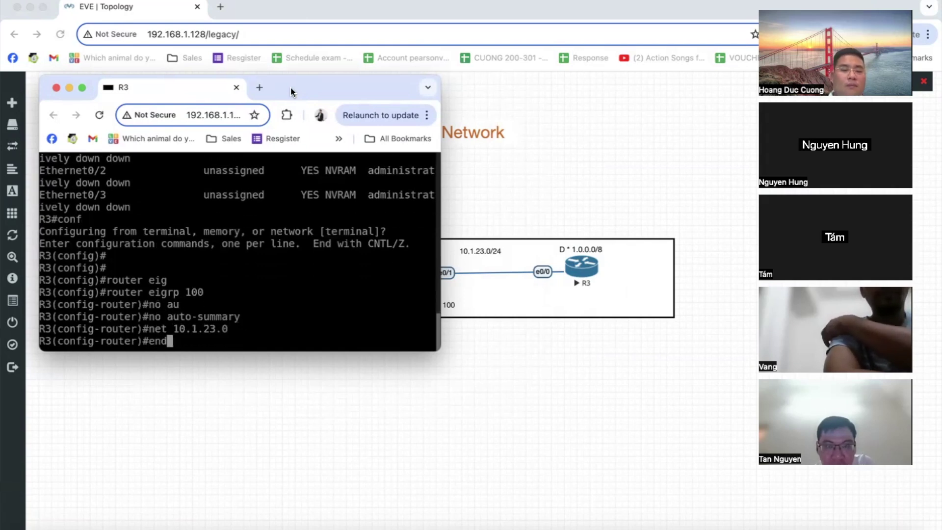
pyautogui.press('Return')
# Display R3's routing table, showing D 1.0.0.0/8 with no gateway of last resort
pyautogui.moveTo(291, 87); pyautogui.dragTo(774, 70)
pyautogui.write('sh ip route')
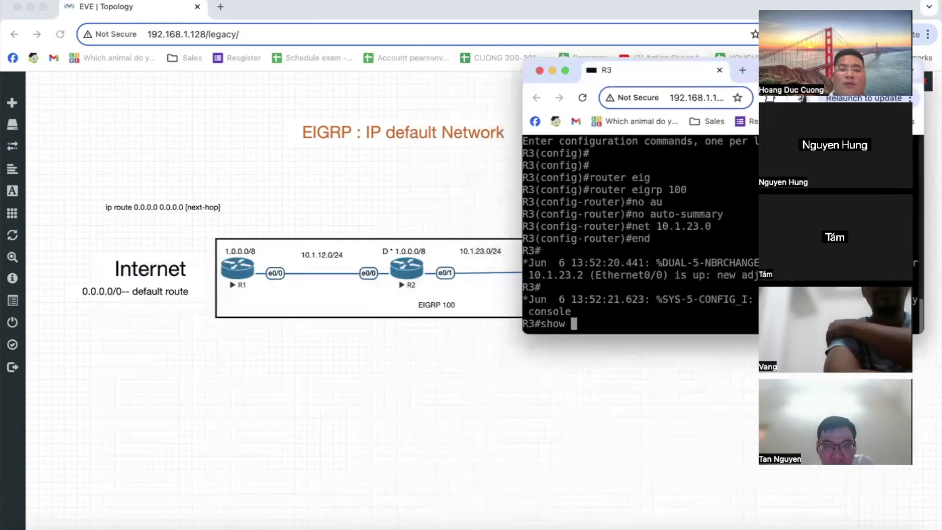
pyautogui.press('Return')
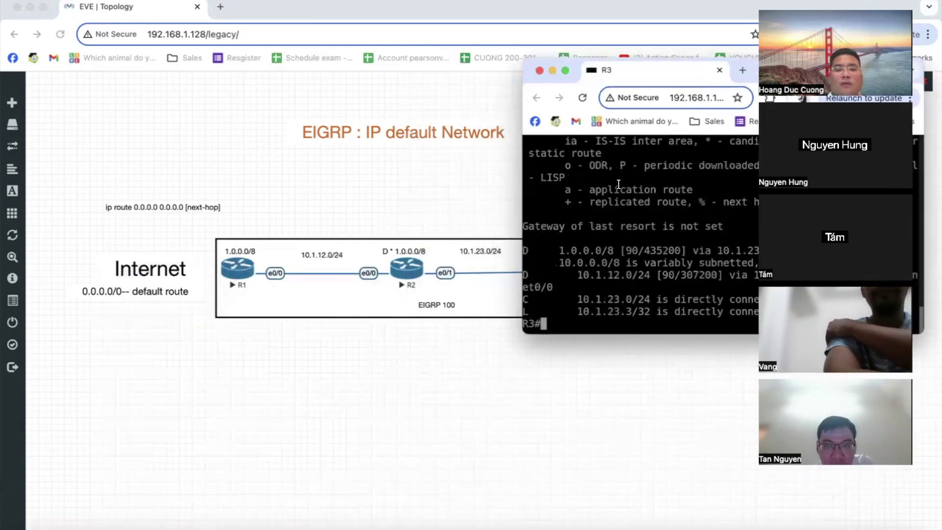
pyautogui.moveTo(521, 189); pyautogui.dragTo(439, 178)
pyautogui.write('show ip route')
pyautogui.press('Return')
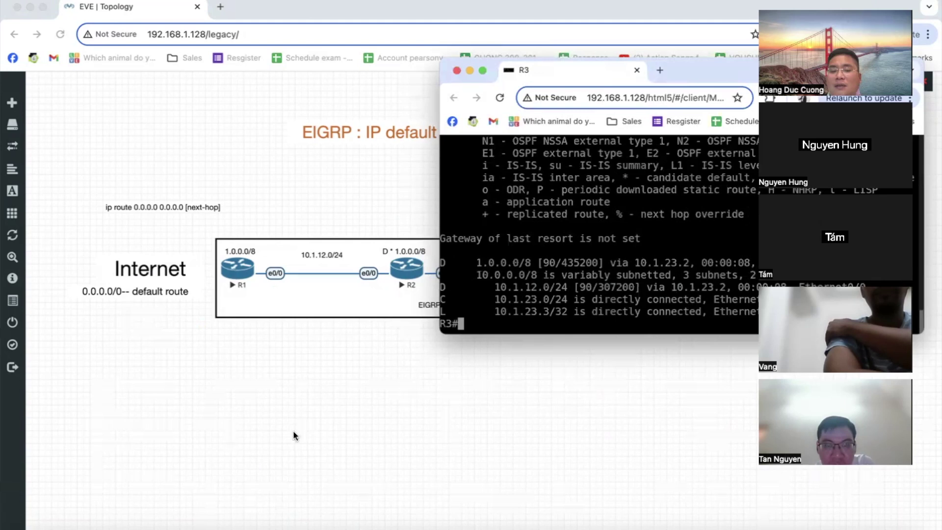
# Ping 1.1.1.1 (100% success) and 8.8.8.8 (0% success) from R3
pyautogui.write('ping 1.1.1.')
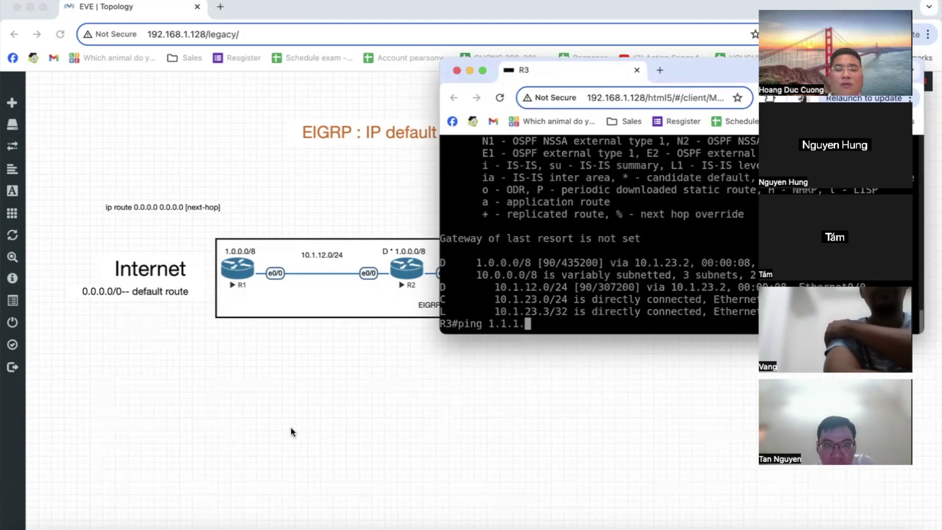
pyautogui.write('1')
pyautogui.press('Return')
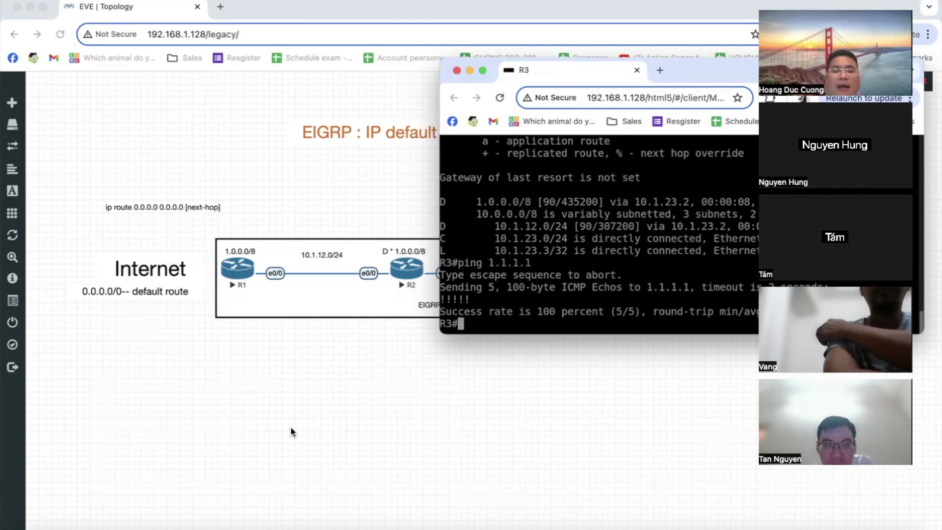
pyautogui.write('ping ')
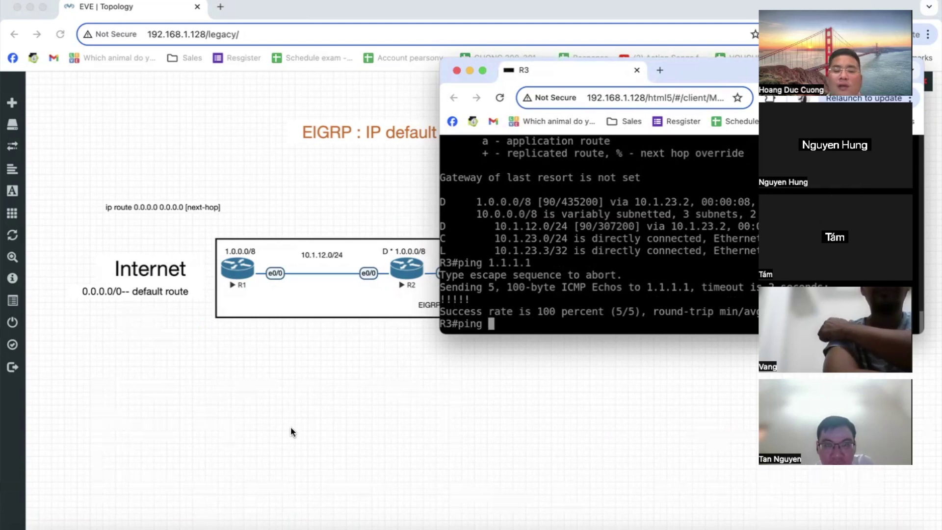
pyautogui.write('8.8.8.8')
pyautogui.press('Return')
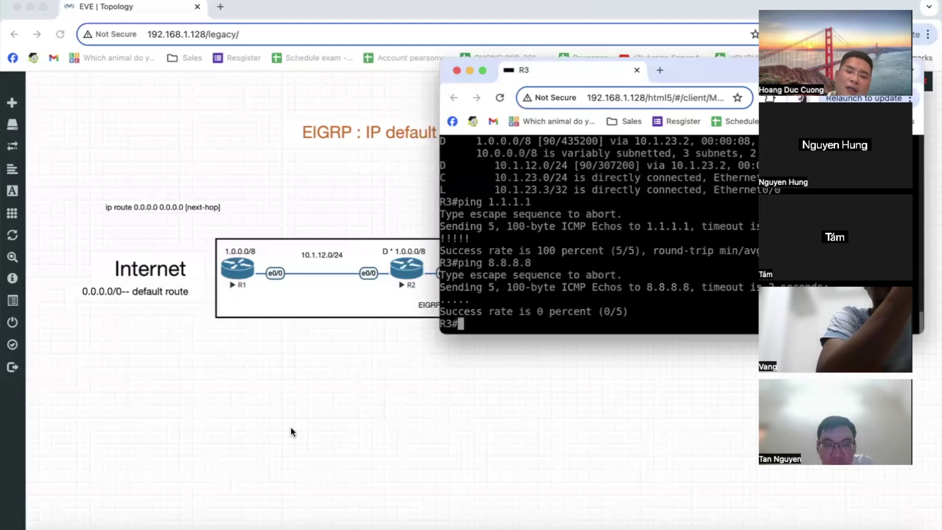
# Configure ip default-network 1.0.0.0 on R1 in global config mode
pyautogui.click(233, 279)
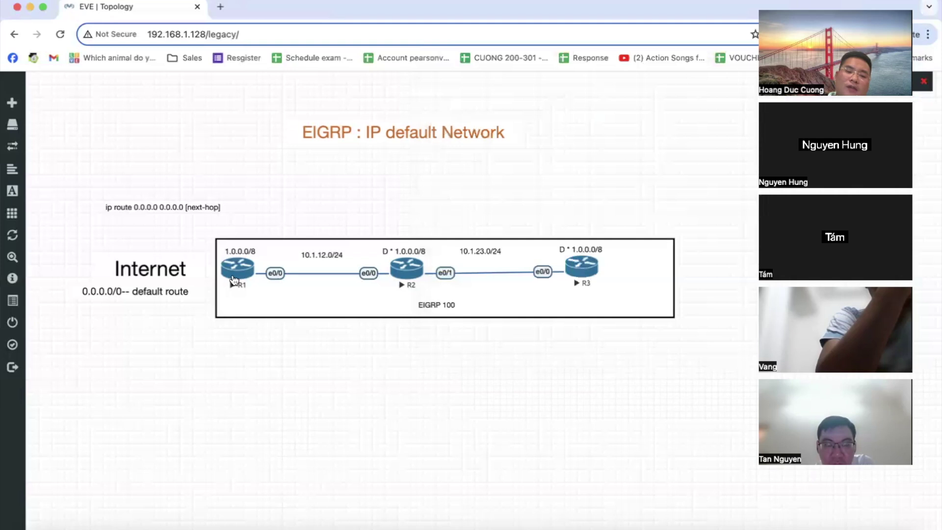
pyautogui.press('Return')
pyautogui.press('Return')
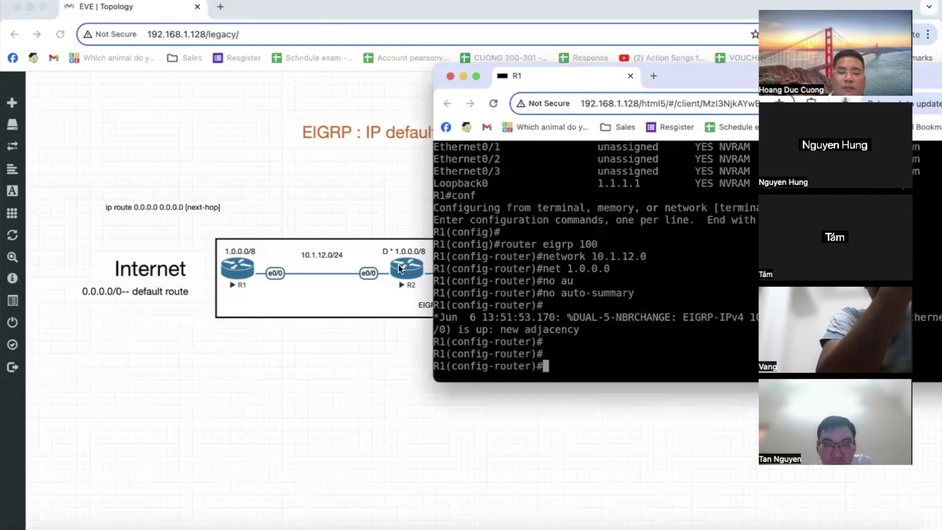
pyautogui.write('ex')
pyautogui.press('Return')
pyautogui.write('ip efau')
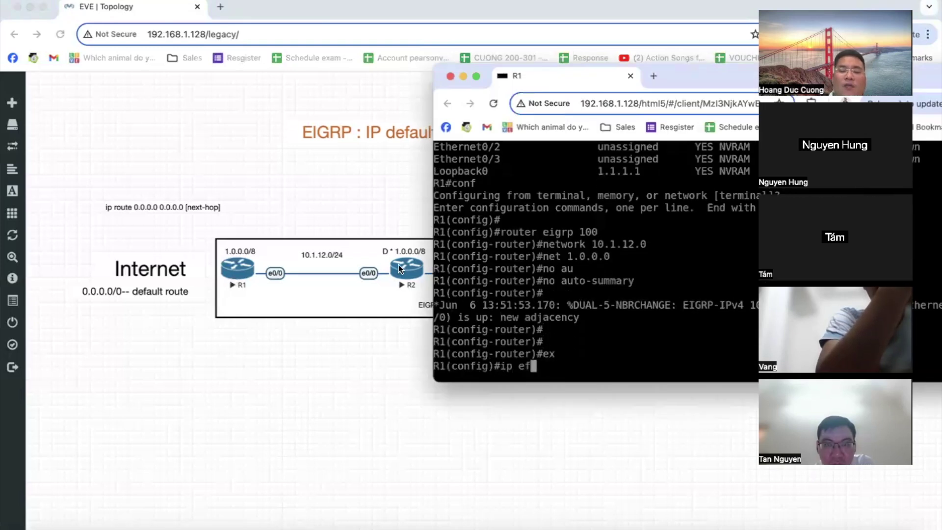
pyautogui.press('BackSpace')
pyautogui.press('BackSpace')
pyautogui.press('BackSpace')
pyautogui.press('BackSpace')
pyautogui.write('de')
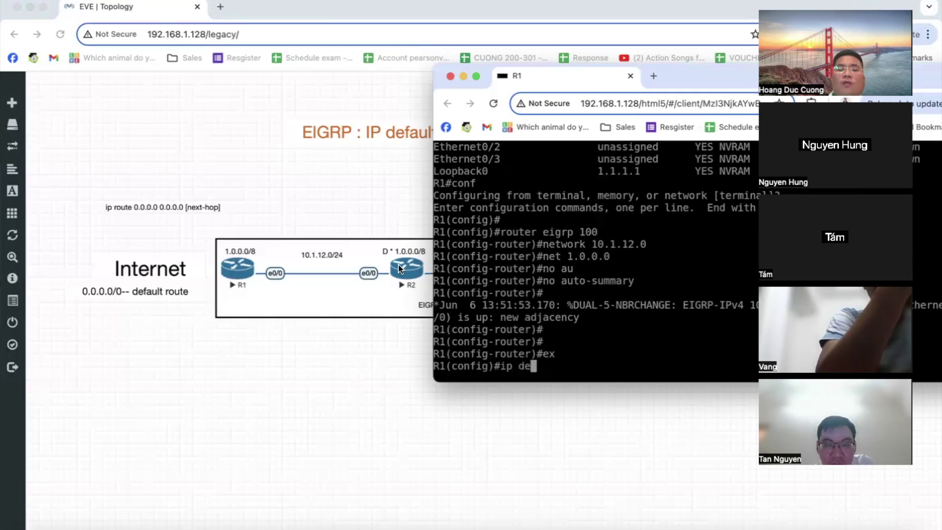
pyautogui.write('fault')
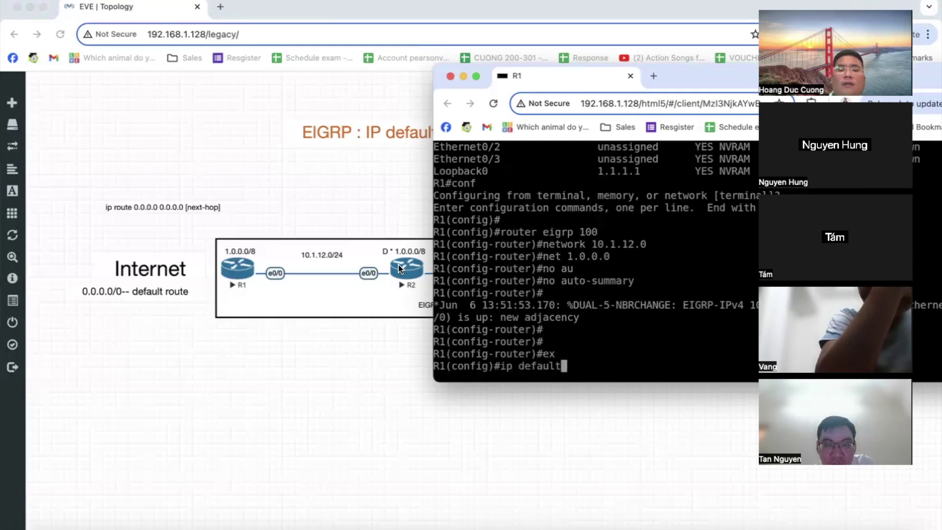
pyautogui.write('-network 1')
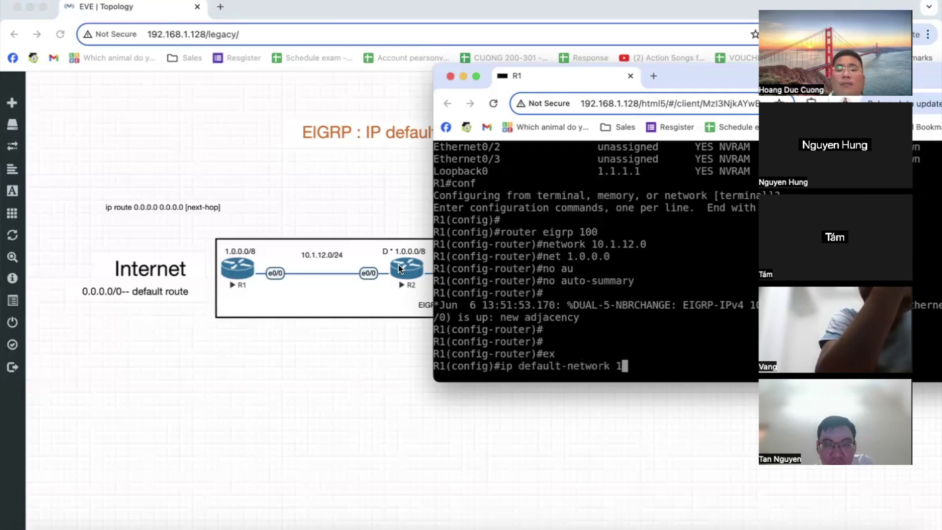
pyautogui.write('.0.0.0')
pyautogui.press('Return')
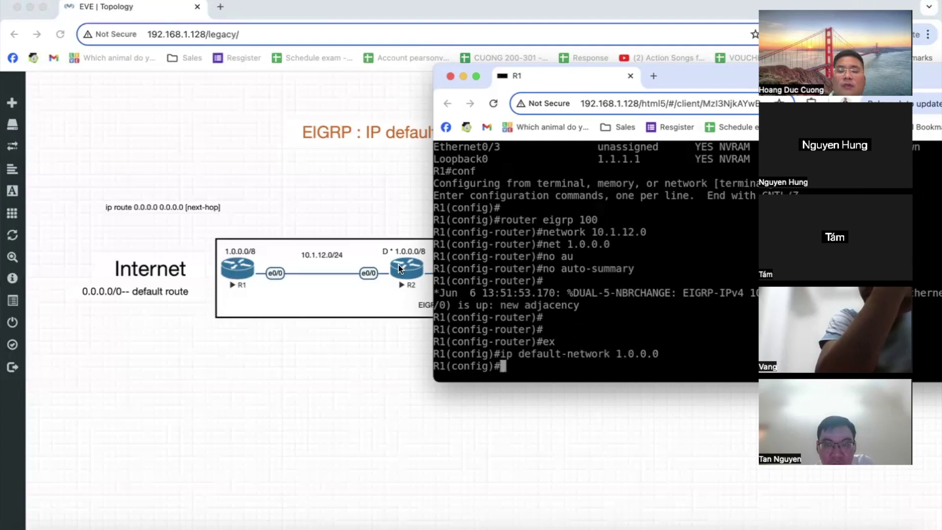
# Configure ip default-network 1.0.0.0 on R2
pyautogui.click(419, 308)
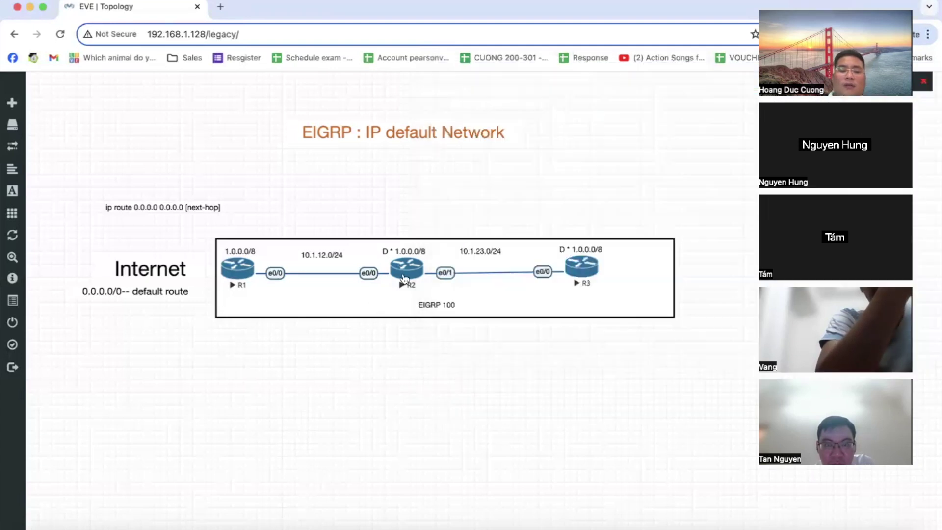
pyautogui.click(405, 279)
pyautogui.moveTo(515, 101); pyautogui.dragTo(573, 63)
pyautogui.press('Return')
pyautogui.press('Return')
pyautogui.press('Return')
pyautogui.write('ex')
pyautogui.press('Return')
pyautogui.write('ip defa')
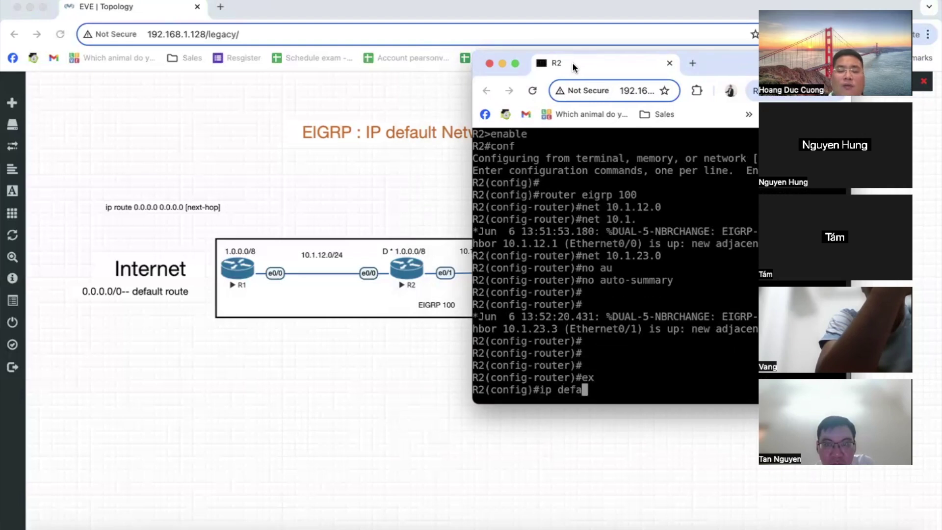
pyautogui.write('ult-network ')
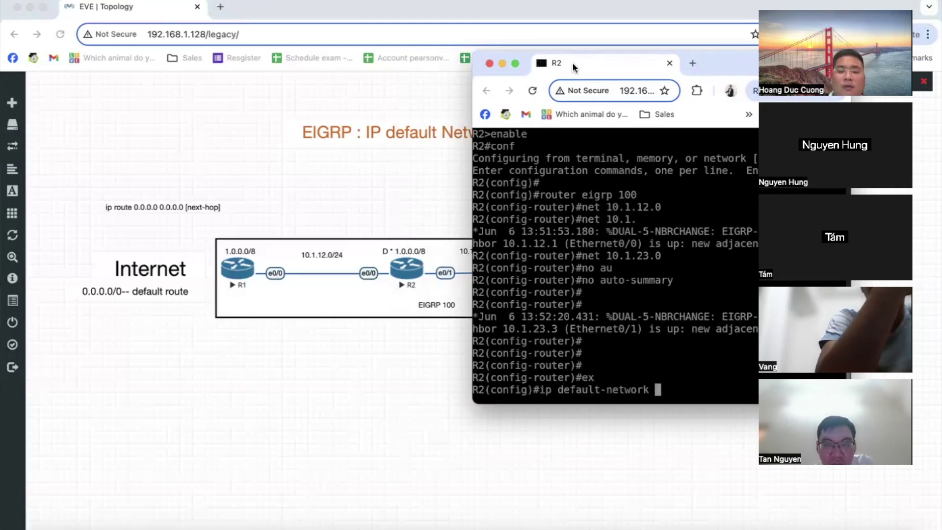
pyautogui.write('1.0.0.0')
pyautogui.press('Return')
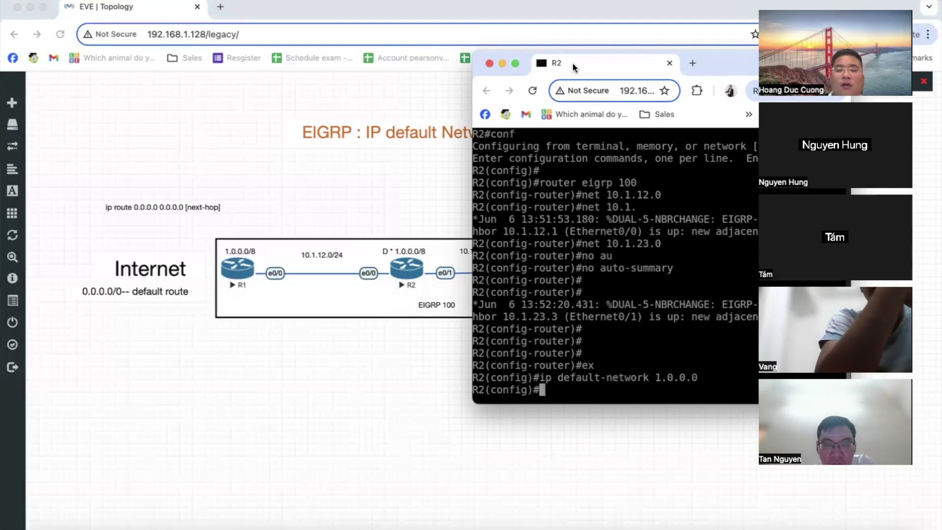
pyautogui.click(419, 339)
# Configure ip default-network 1.0.0.0 on R3
pyautogui.click(569, 272)
pyautogui.press('Return')
pyautogui.press('Return')
pyautogui.write('conf')
pyautogui.press('Return')
pyautogui.write('ip de')
pyautogui.press('Tab')
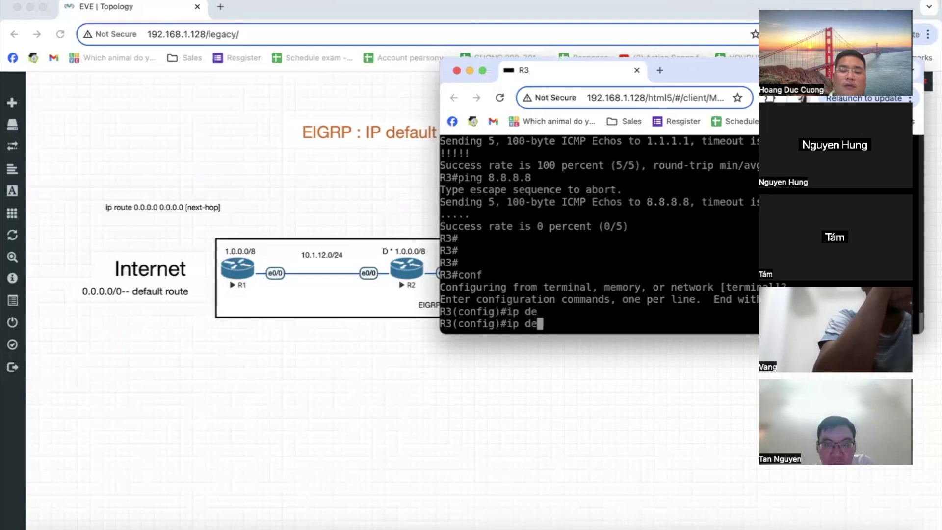
pyautogui.write('l')
pyautogui.press('Tab')
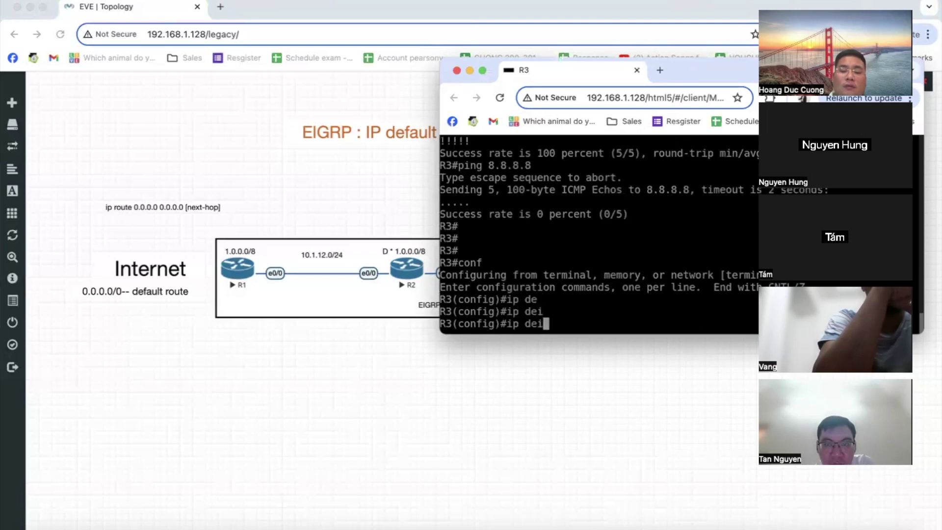
pyautogui.press('Tab')
pyautogui.write('net')
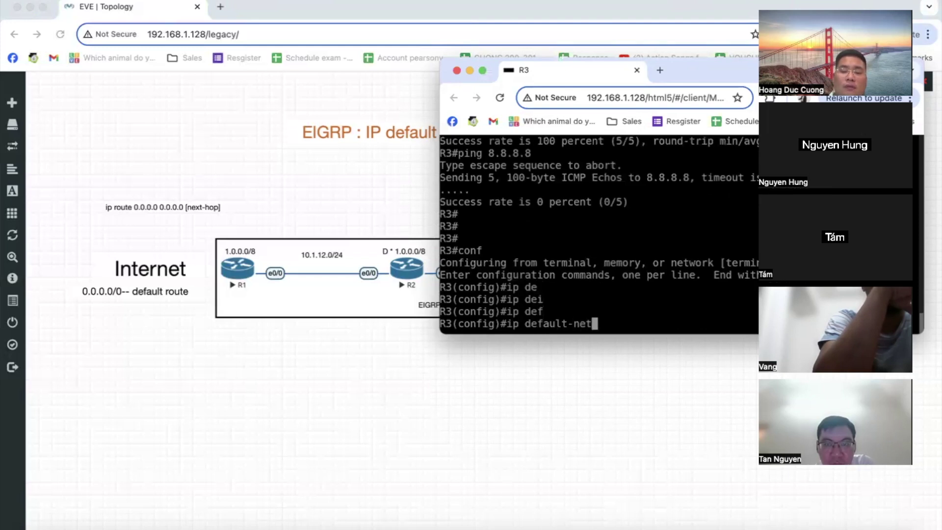
pyautogui.press('Tab')
pyautogui.write('10.0.0.0')
pyautogui.press('BackSpace')
pyautogui.press('BackSpace')
pyautogui.press('BackSpace')
pyautogui.press('BackSpace')
pyautogui.press('BackSpace')
pyautogui.press('BackSpace')
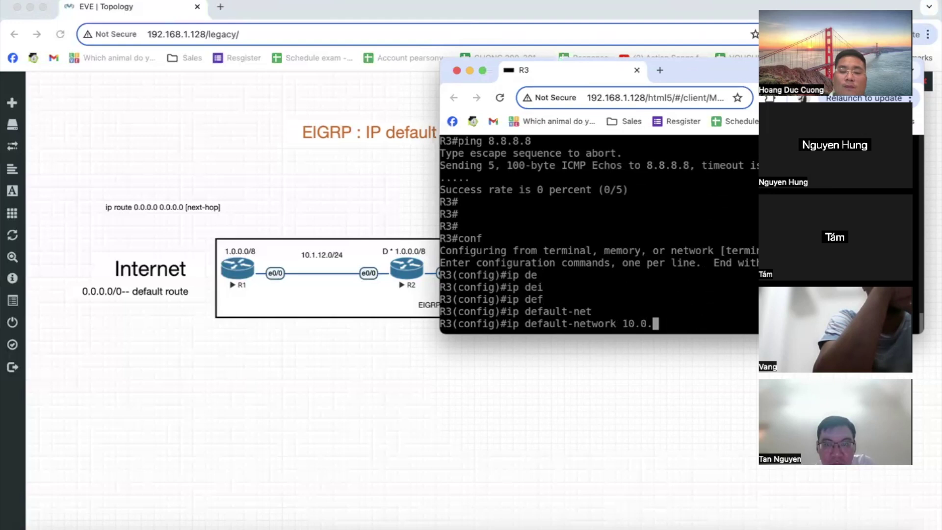
pyautogui.press('BackSpace')
pyautogui.press('BackSpace')
pyautogui.write('1.0.0.0')
pyautogui.press('Return')
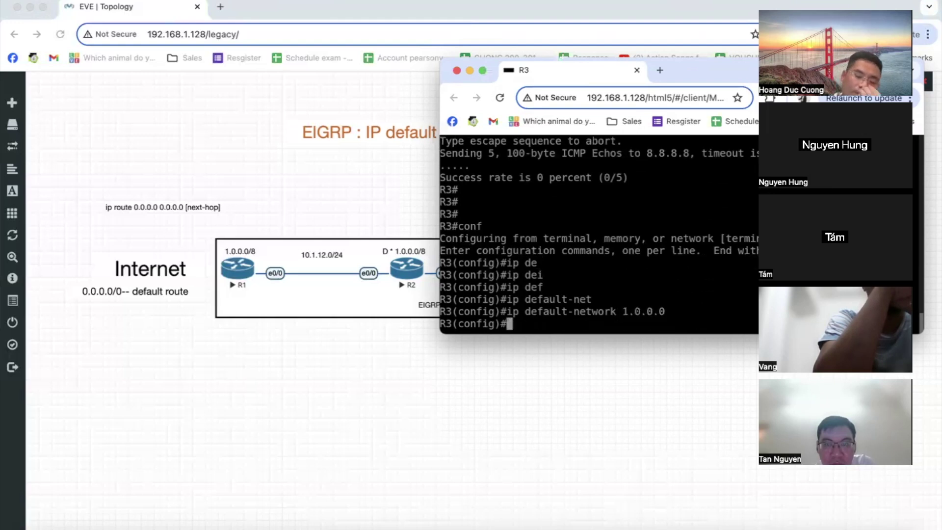
# Show R3's routing table and highlight the D* 1.0.0.0/8 candidate default via 10.1.23.2
pyautogui.write('end')
pyautogui.press('Return')
pyautogui.press('Return')
pyautogui.press('Return')
pyautogui.press('Return')
pyautogui.press('Return')
pyautogui.press('Return')
pyautogui.press('Return')
pyautogui.press('Return')
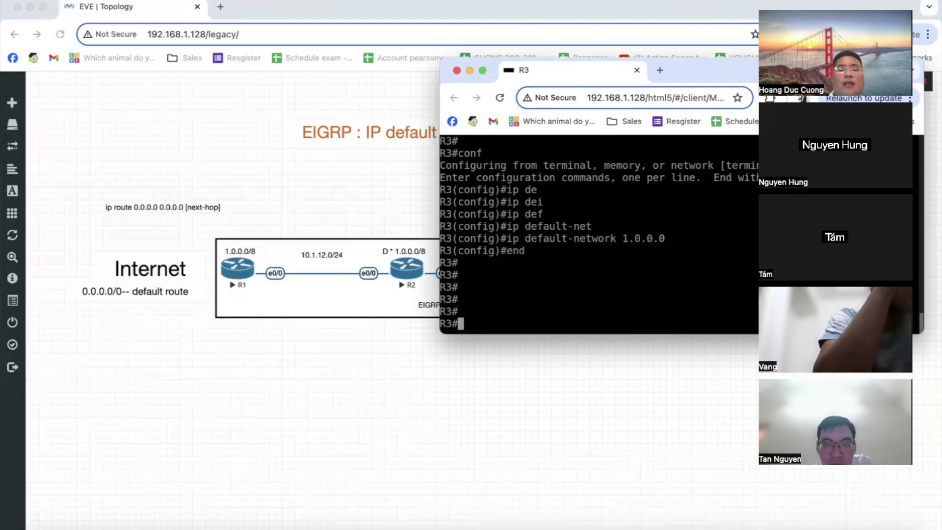
pyautogui.write('shw ip')
pyautogui.press('BackSpace')
pyautogui.press('BackSpace')
pyautogui.press('BackSpace')
pyautogui.press('BackSpace')
pyautogui.press('BackSpace')
pyautogui.write('o')
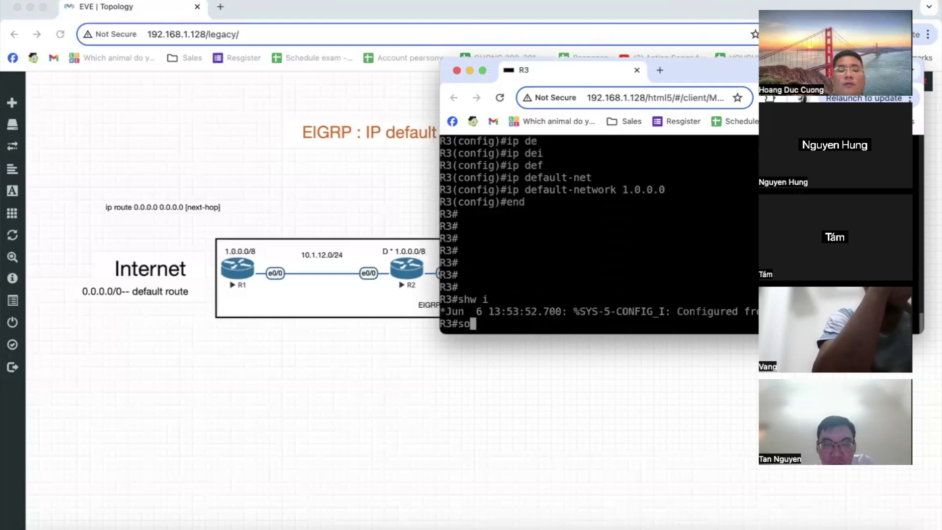
pyautogui.press('BackSpace')
pyautogui.write('how ip route')
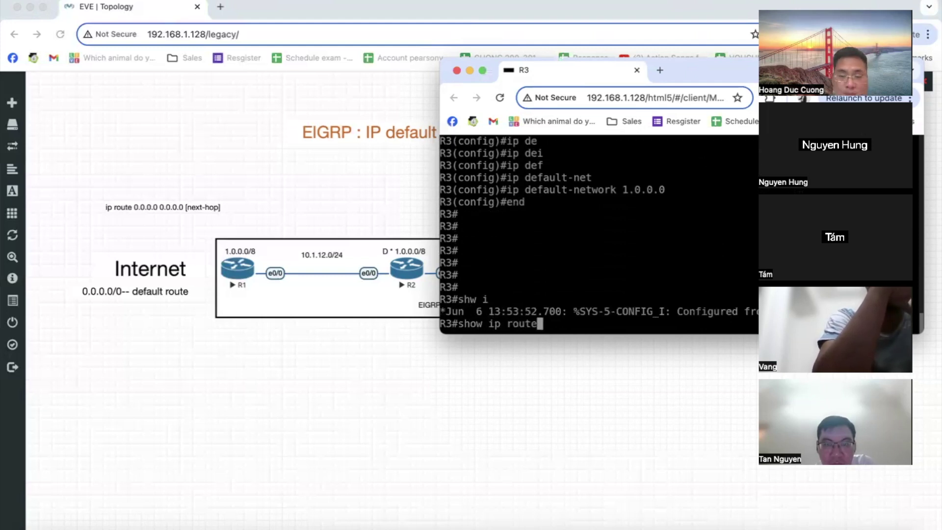
pyautogui.press('Return')
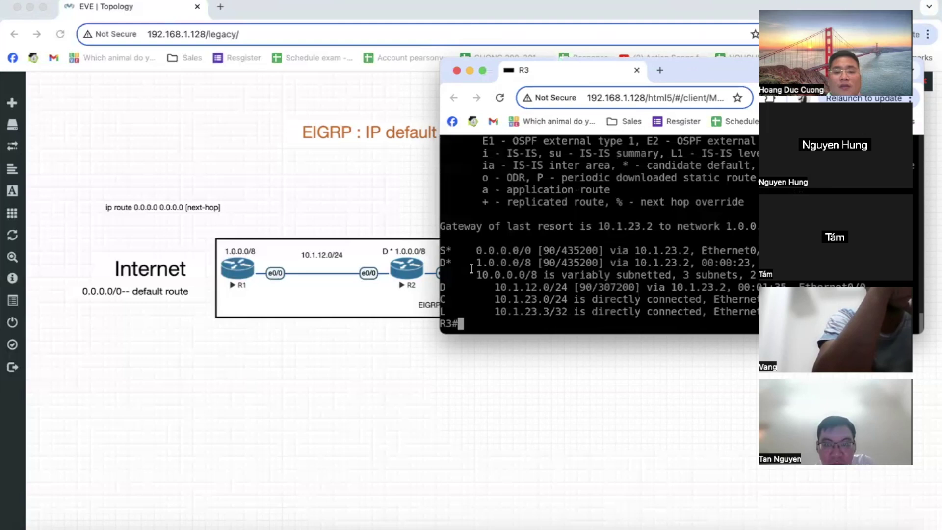
pyautogui.moveTo(471, 262); pyautogui.dragTo(756, 264)
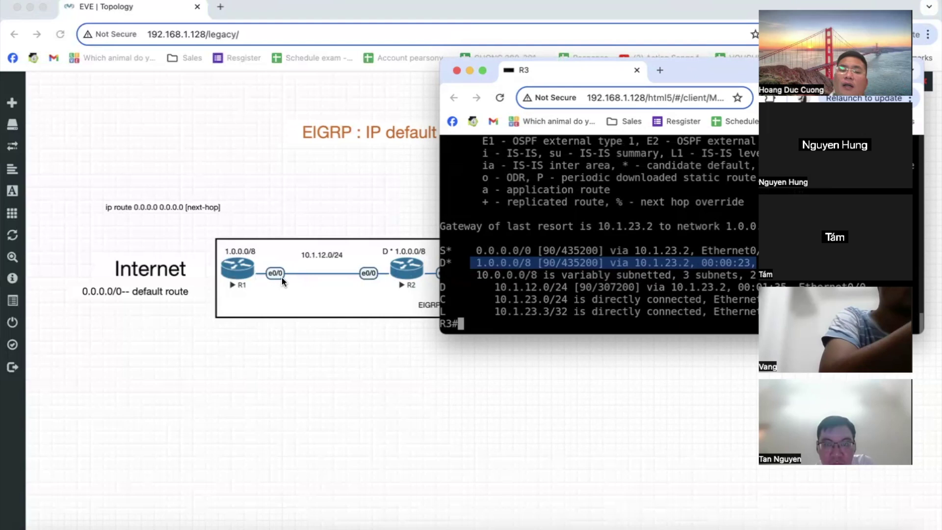
# On R1, give interface Loopback0 the address 8.8.8.8 255.0.0.0, then exit configuration mode
pyautogui.click(231, 280)
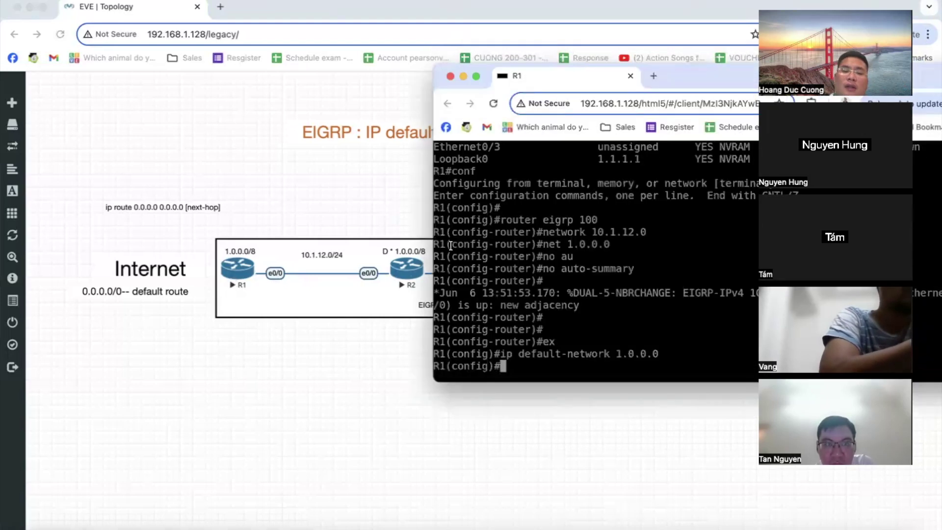
pyautogui.press('Return')
pyautogui.press('Return')
pyautogui.press('Return')
pyautogui.write('ex')
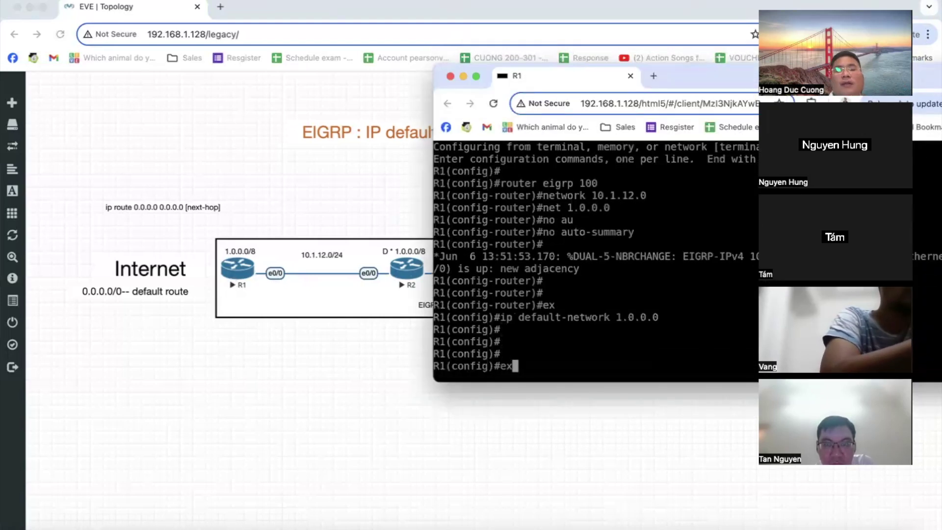
pyautogui.press('Return')
pyautogui.press('Return')
pyautogui.write('int l0')
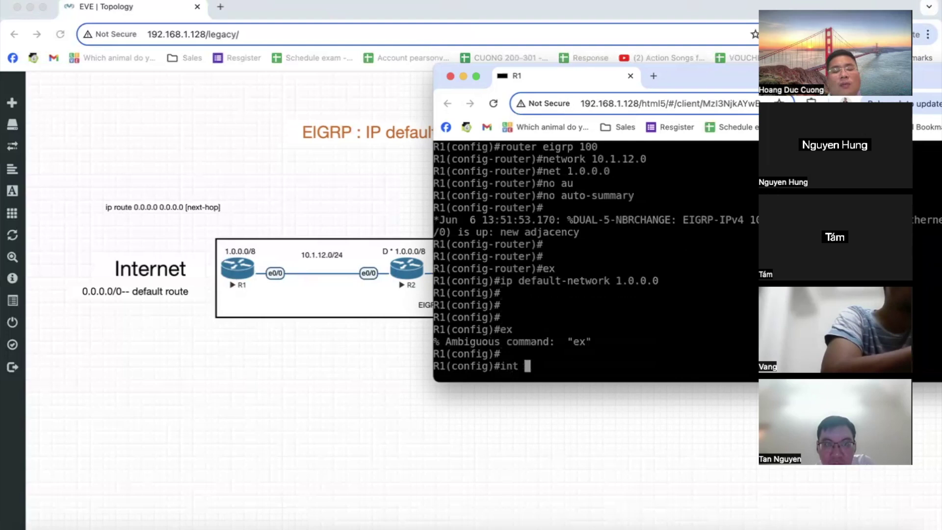
pyautogui.press('Return')
pyautogui.write('ip ad')
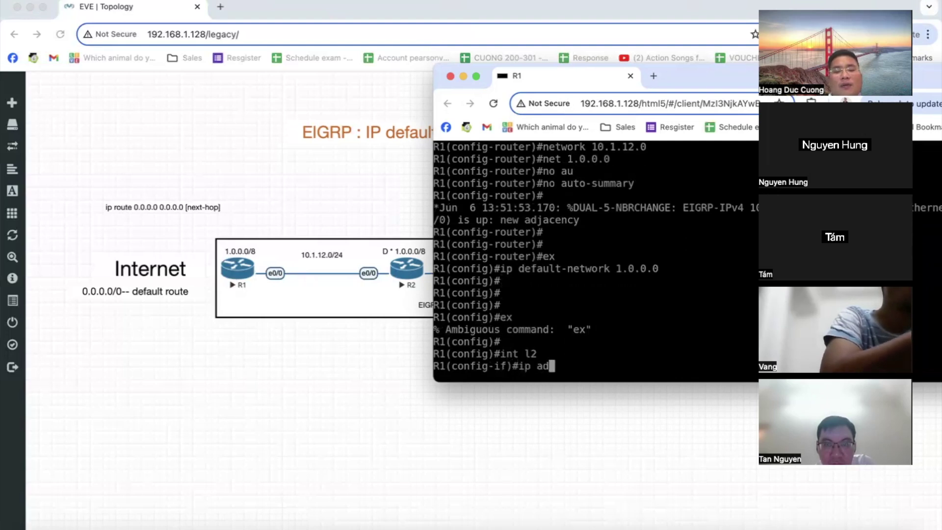
pyautogui.write('d 8.8.')
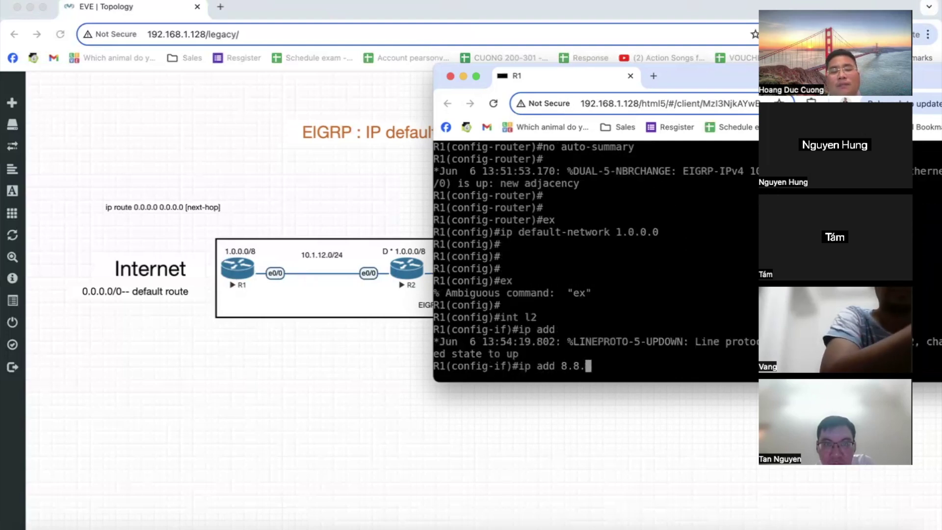
pyautogui.write('8.8 255.')
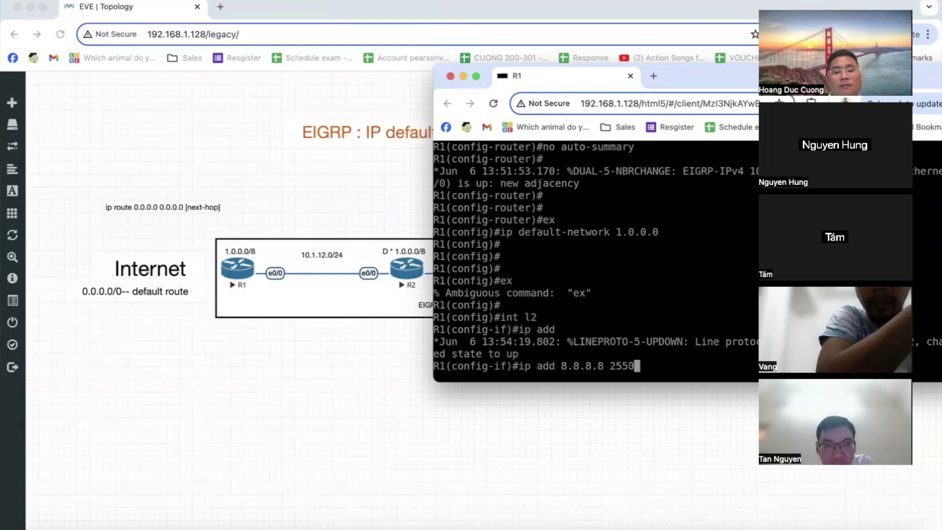
pyautogui.write('0.0.0')
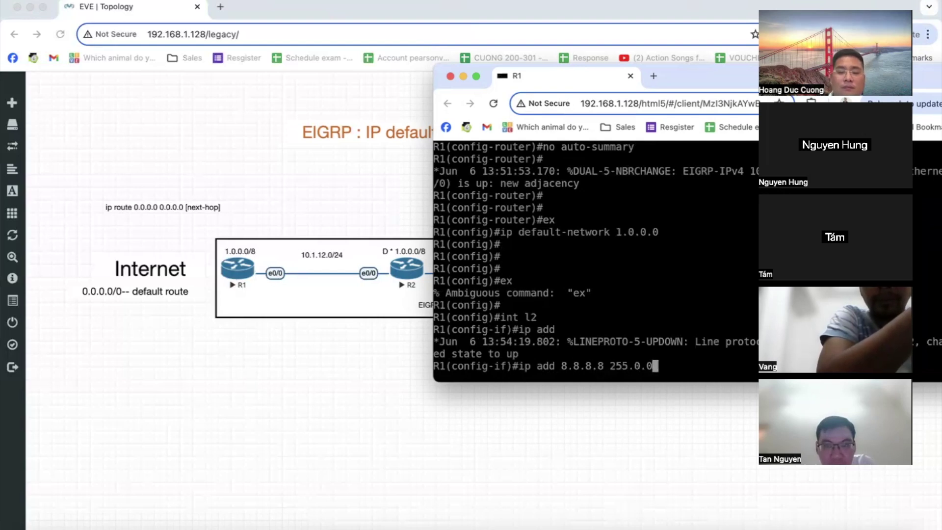
pyautogui.press('Return')
pyautogui.write('exit')
pyautogui.press('Return')
pyautogui.click(323, 372)
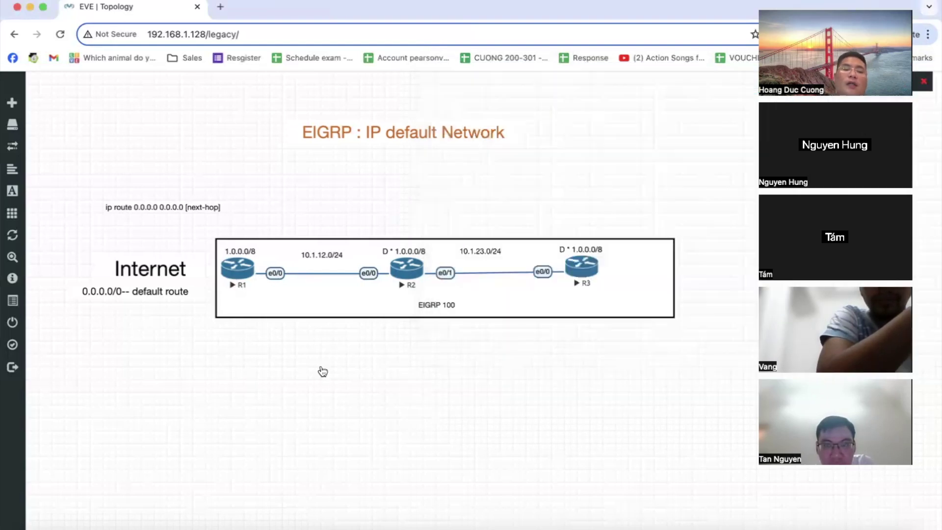
# Ping 8.8.8.8 from R3 with 100 percent (5/5) success, then bring up R2's console
pyautogui.click(578, 277)
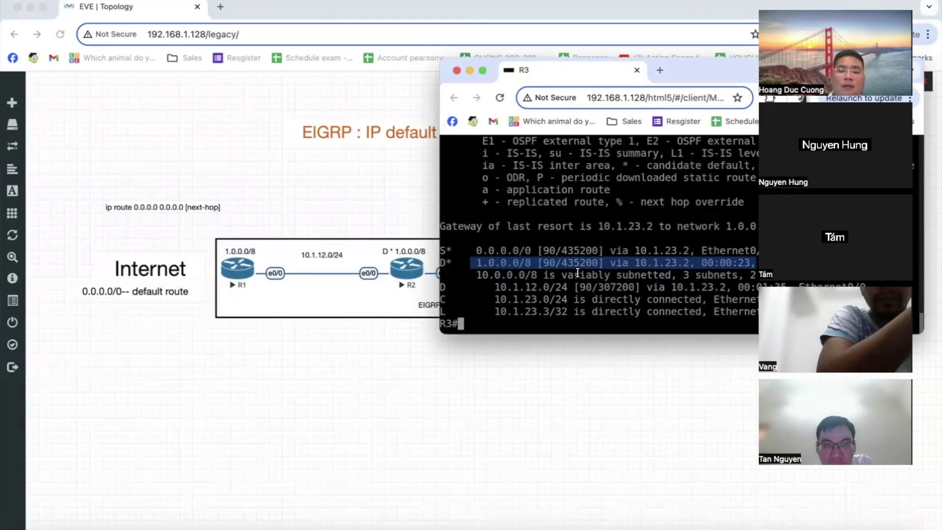
pyautogui.press('Return')
pyautogui.press('Return')
pyautogui.press('Return')
pyautogui.write('ping ')
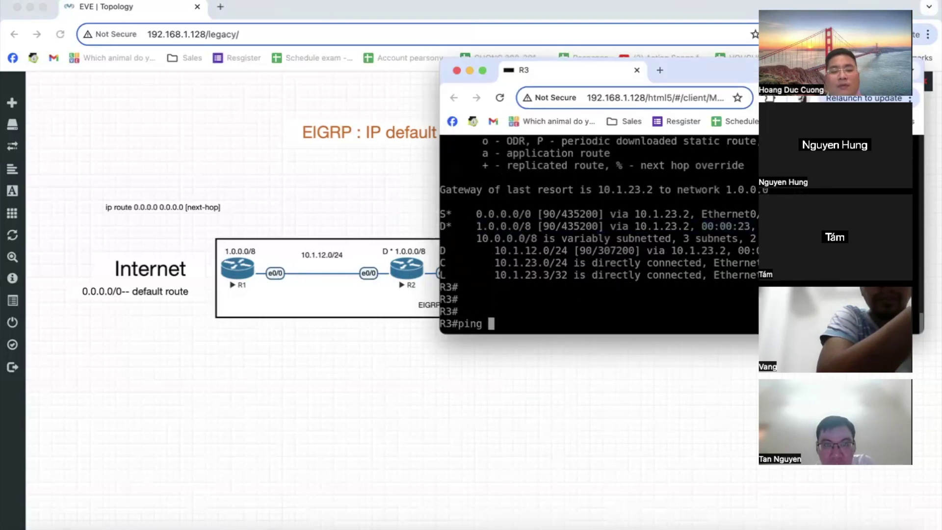
pyautogui.write('8.8.8.8')
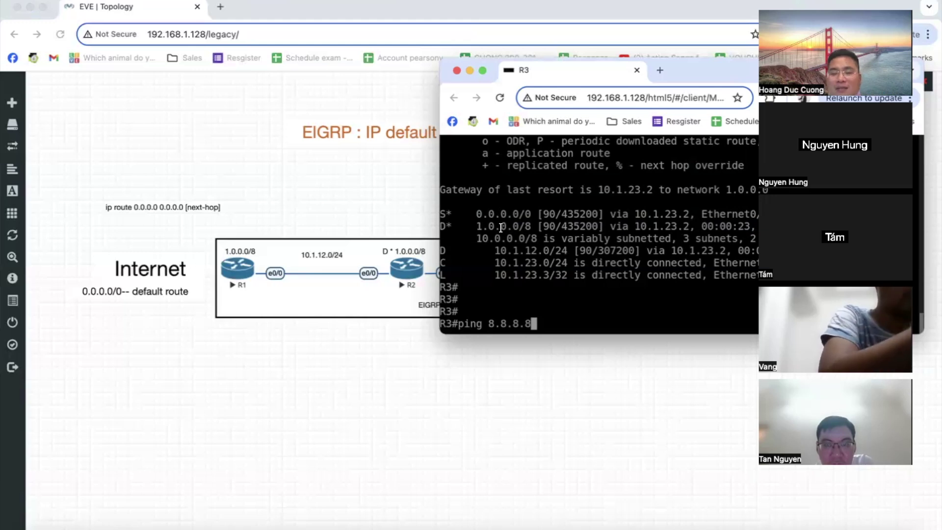
pyautogui.press('Return')
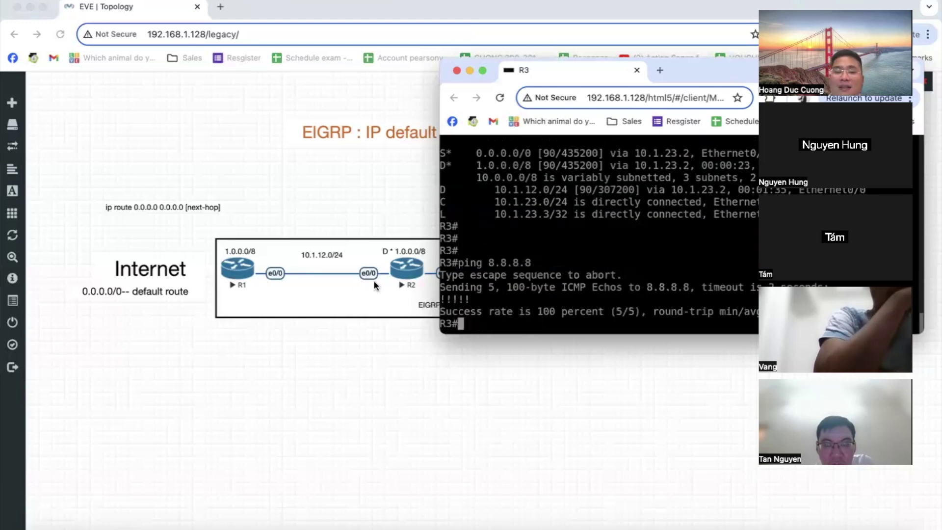
pyautogui.click(398, 272)
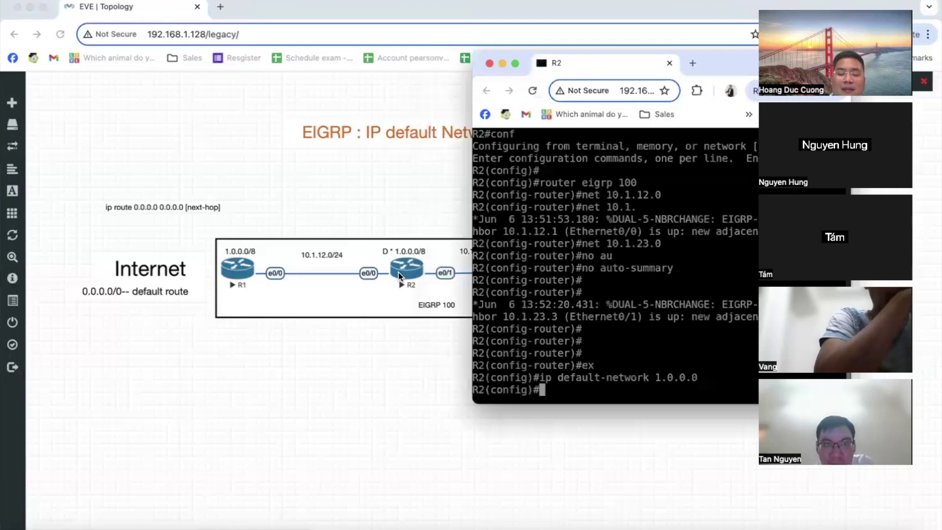
# Leave configuration mode on R2 and ping 8.8.8.8 successfully
pyautogui.write('end')
pyautogui.press('Return')
pyautogui.press('Return')
pyautogui.press('Return')
pyautogui.press('Return')
pyautogui.write('p')
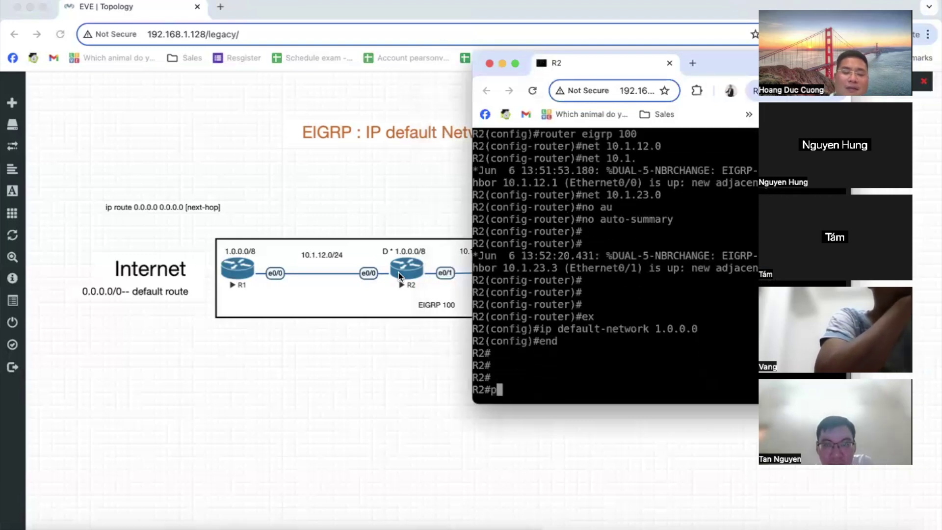
pyautogui.write('ing 8.8.8.8')
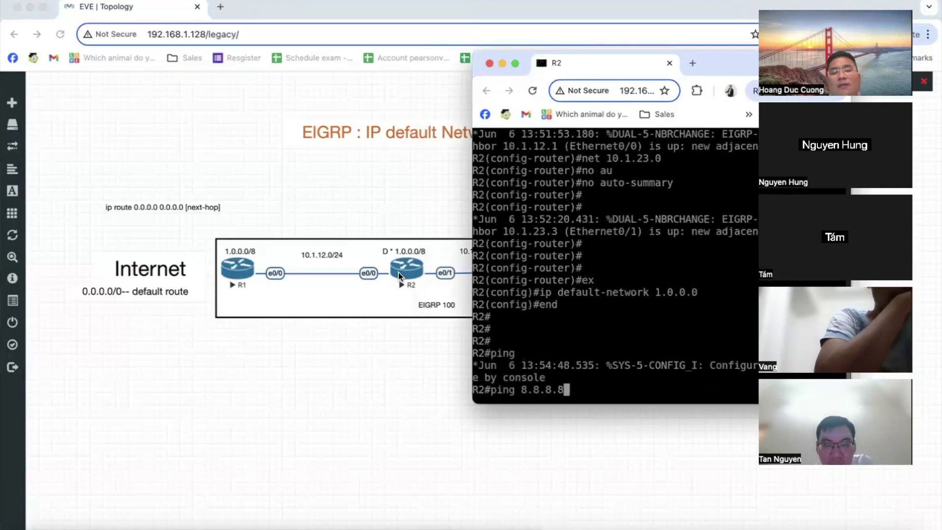
pyautogui.press('Return')
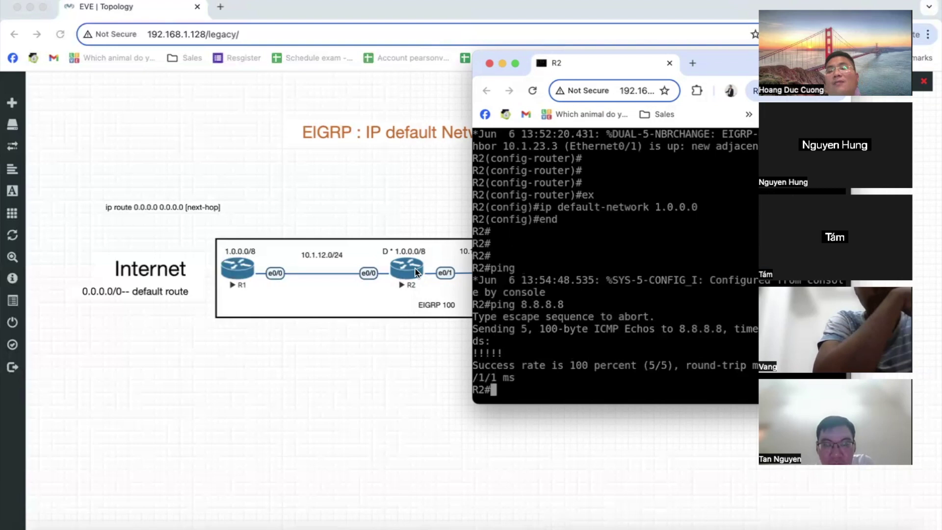
# Check R2's routing table for the D* 1.0.0.0/8 default via 10.1.12.1, then close the console
pyautogui.write('show ip route')
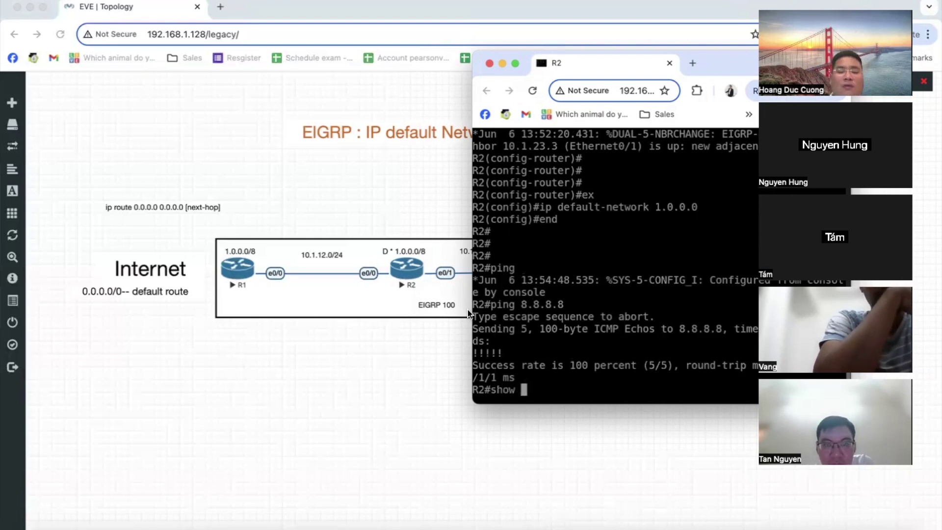
pyautogui.press('Return')
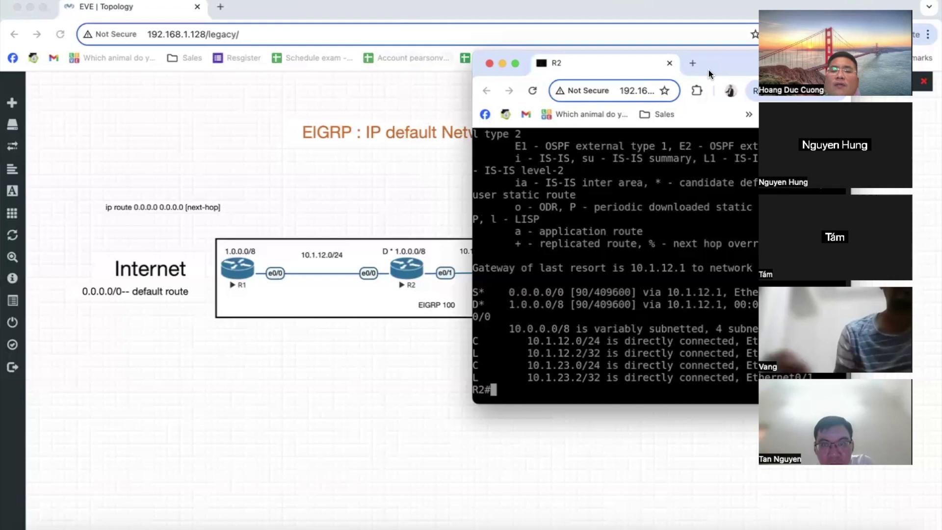
pyautogui.moveTo(708, 70); pyautogui.dragTo(523, 169)
pyautogui.click(304, 161)
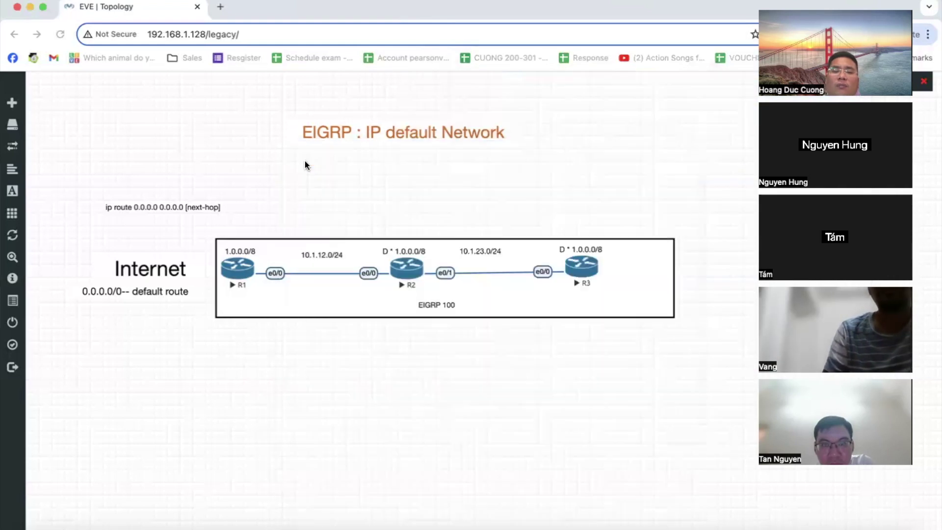